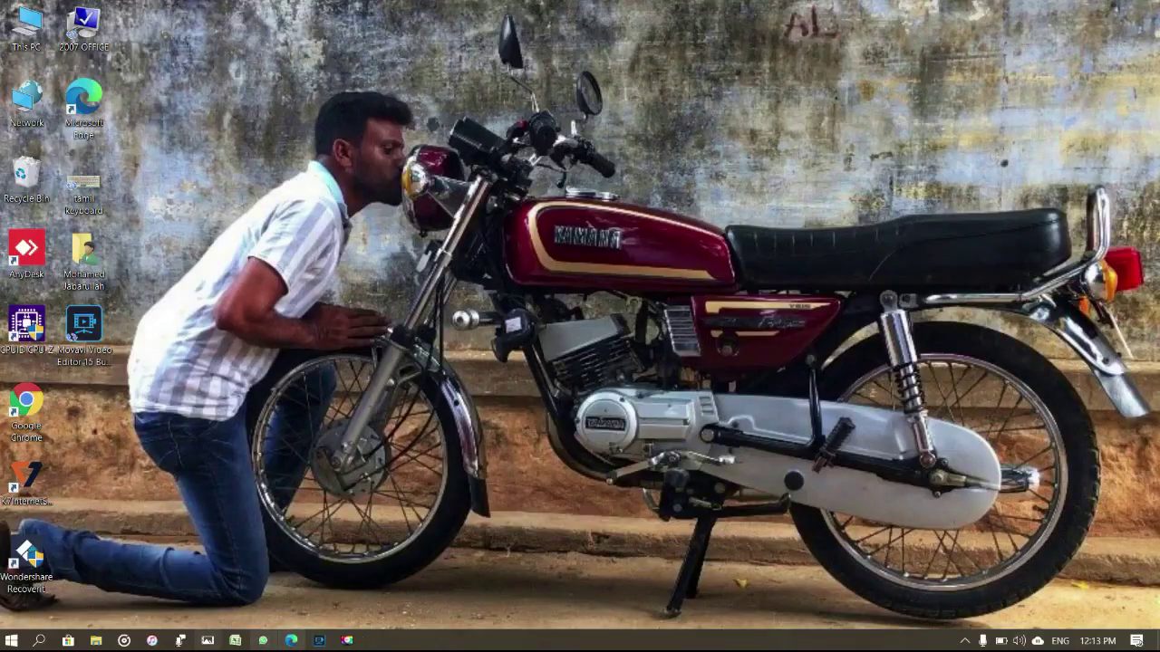
Open Snappa in the Edge browser and start a YouTube Channel Art design (2560 x 1440 px) from scratch
left_click(290, 641)
left_click(777, 227)
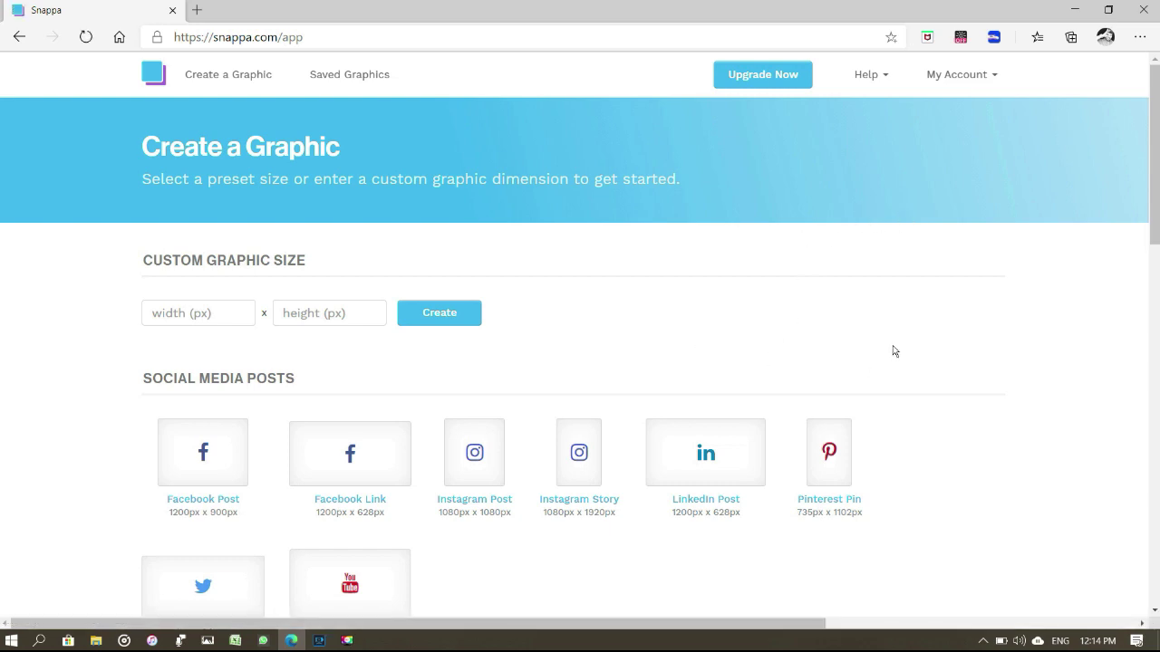
left_click_drag(1157, 210, 1155, 323)
left_click_drag(1156, 241, 1156, 370)
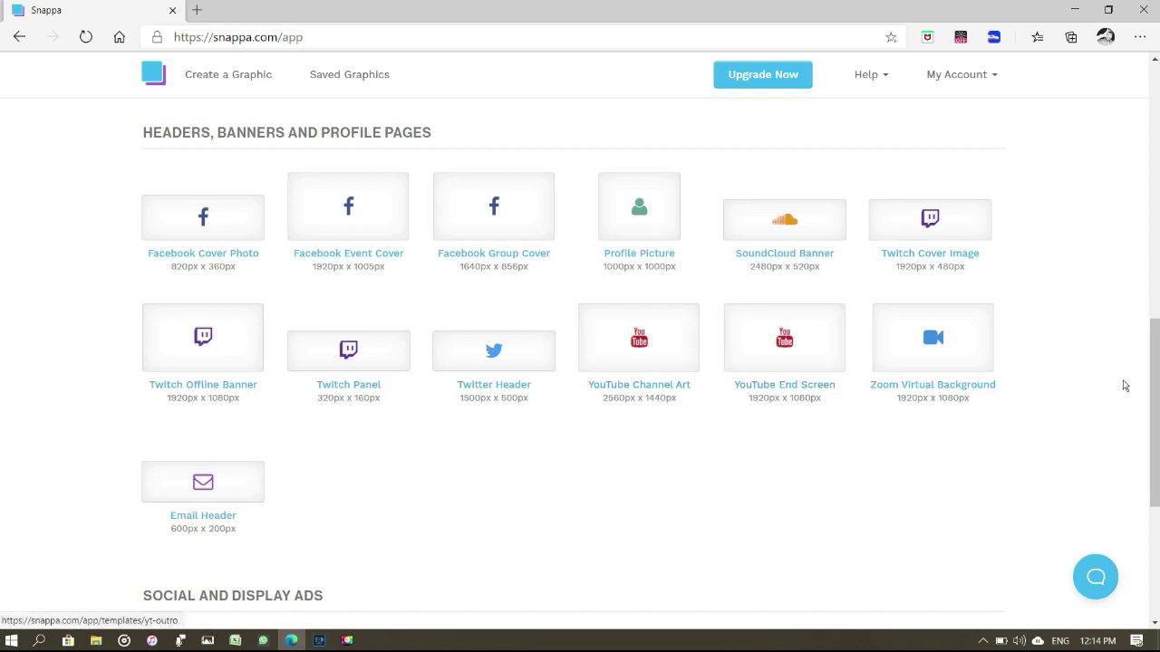
scroll(638, 411, "up", 1)
left_click(638, 411)
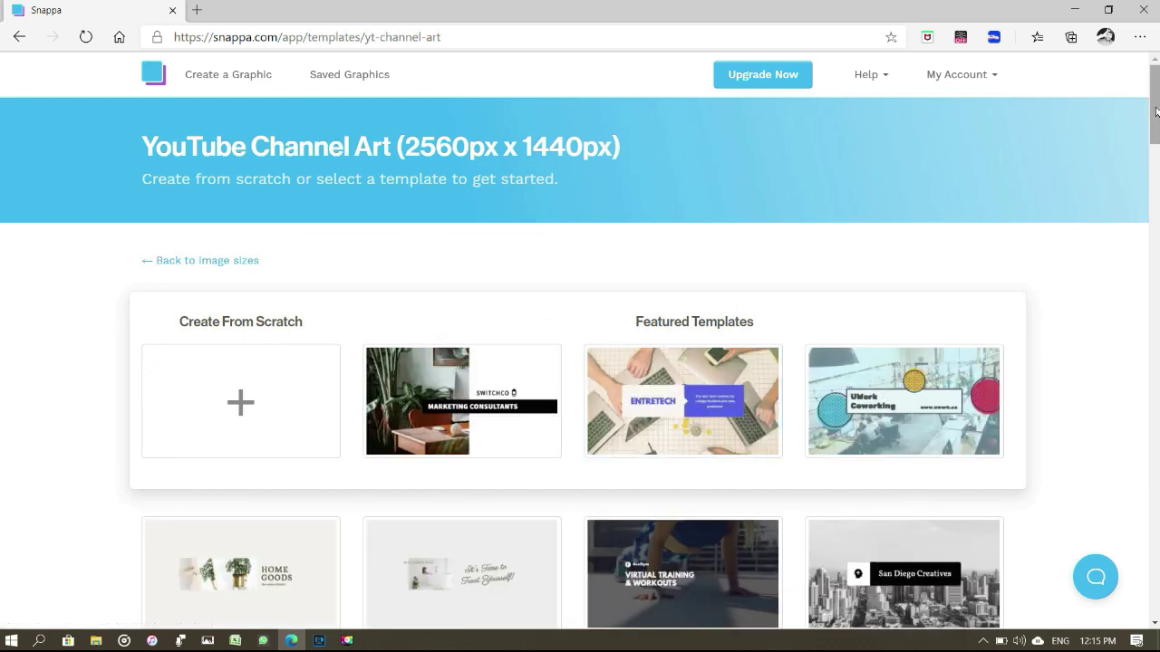
mouse_move(1156, 111)
left_mouse_down()
mouse_move(1156, 266)
mouse_move(1156, 100)
left_mouse_up()
left_click(254, 421)
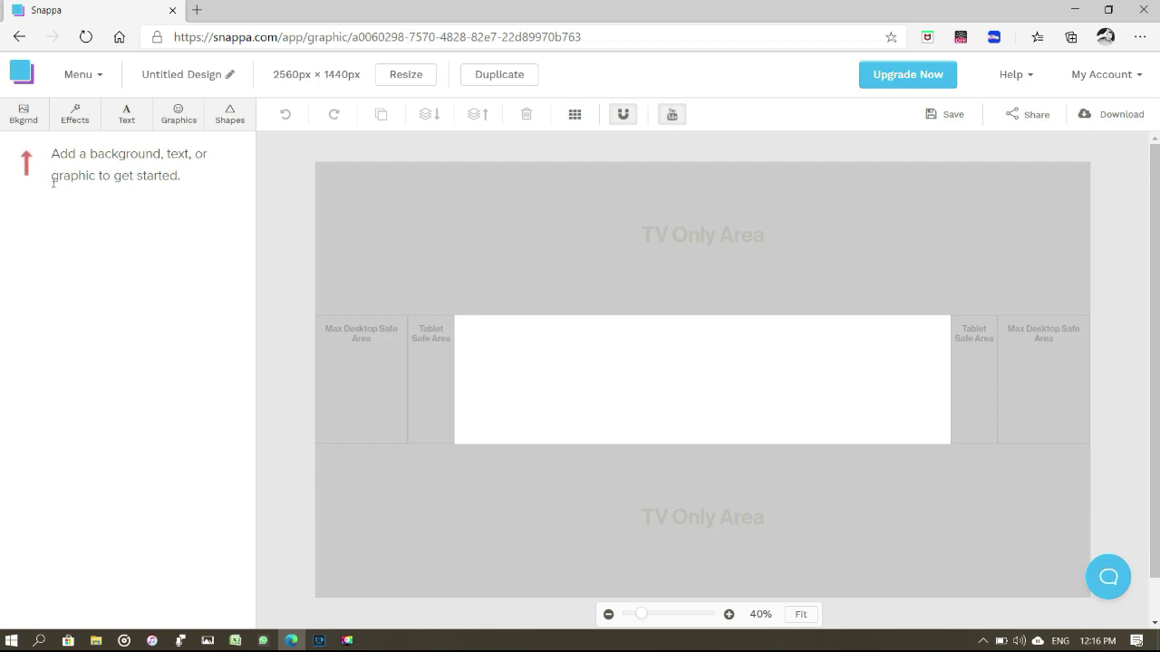
Browse the background photos and try magenta, pale pink, pale green and yellow-to-lilac gradient patterns as the banner background
left_click(25, 115)
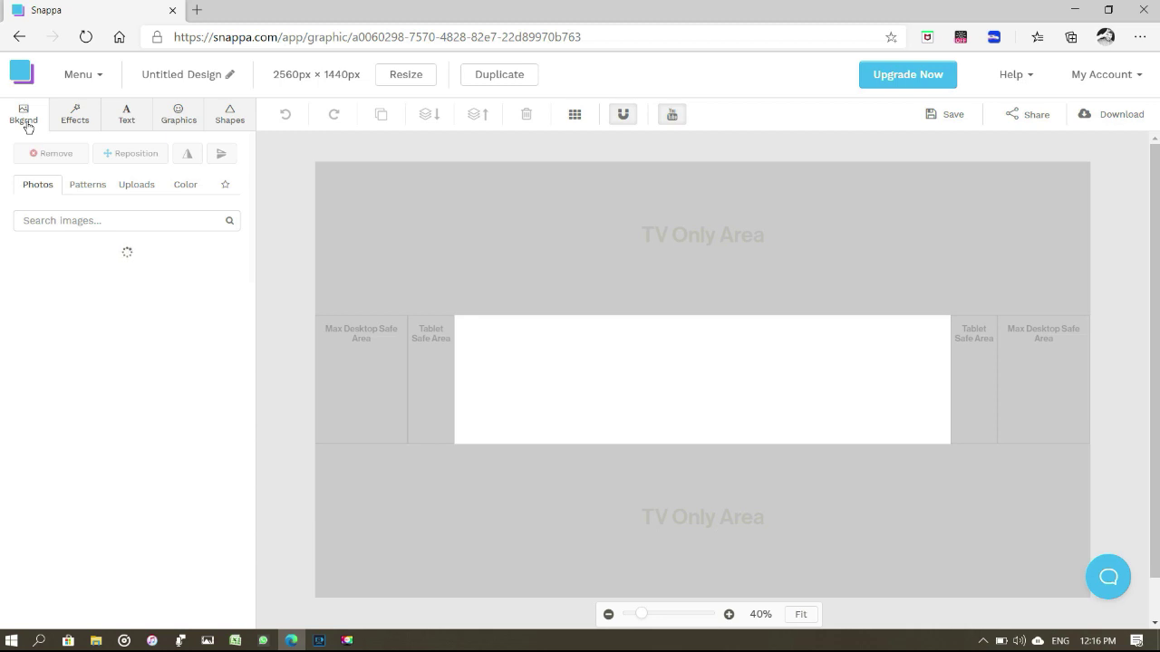
scroll(97, 473, "down", 10)
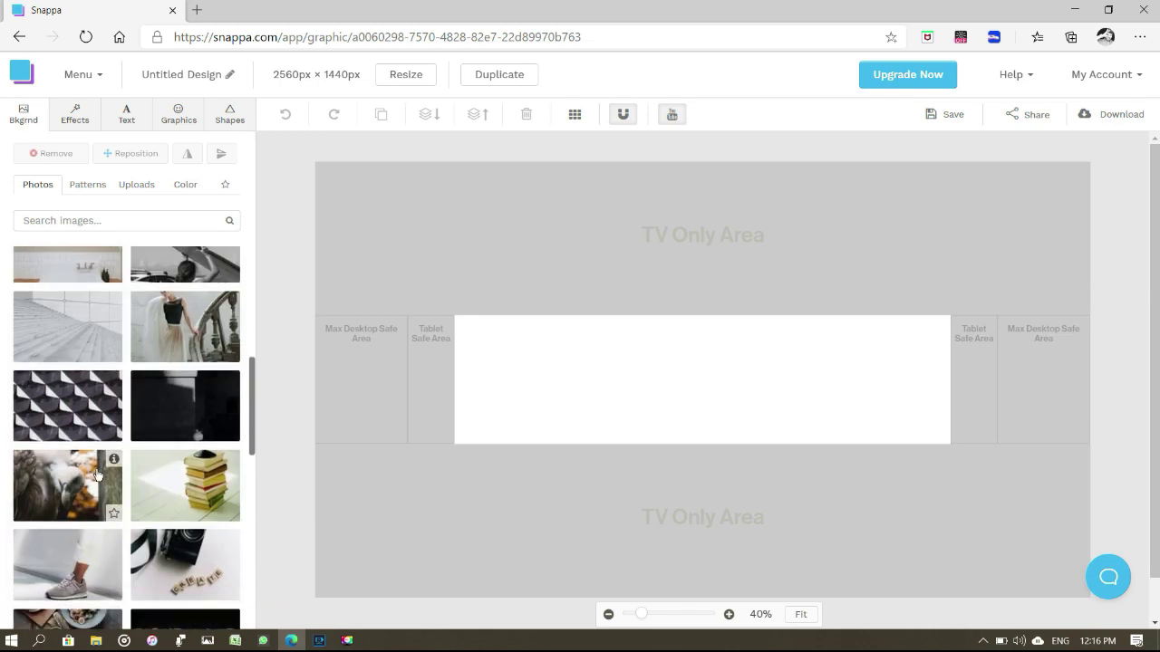
scroll(97, 473, "up", 10)
left_click(88, 185)
scroll(141, 354, "down", 3)
scroll(141, 354, "down", 10)
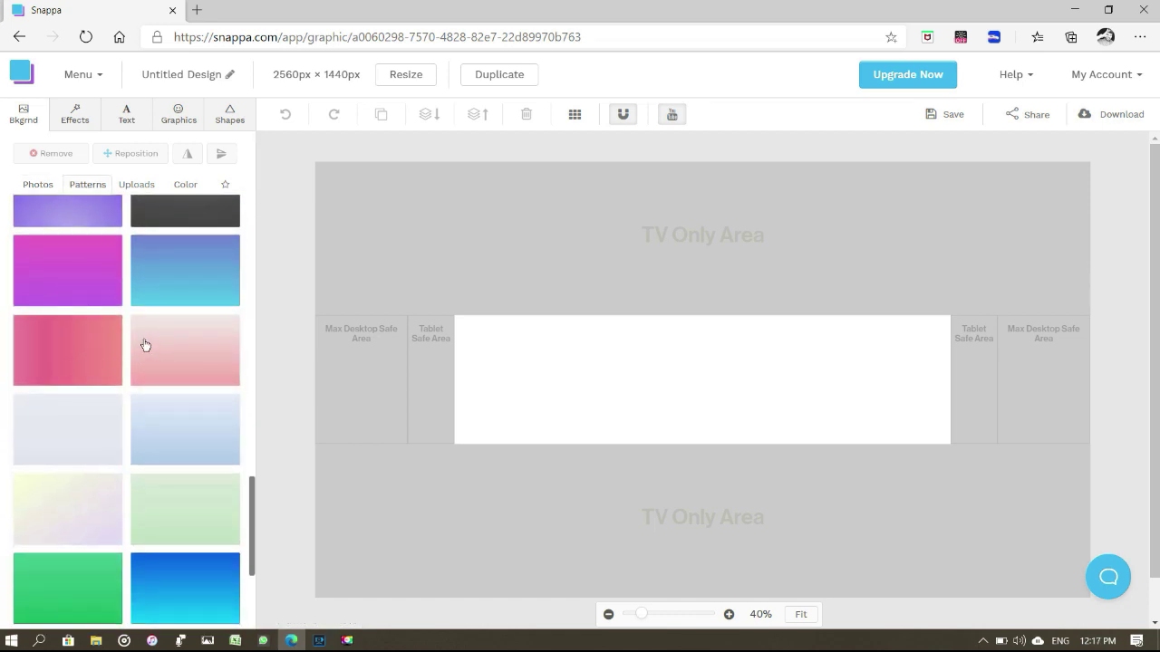
left_click(83, 293)
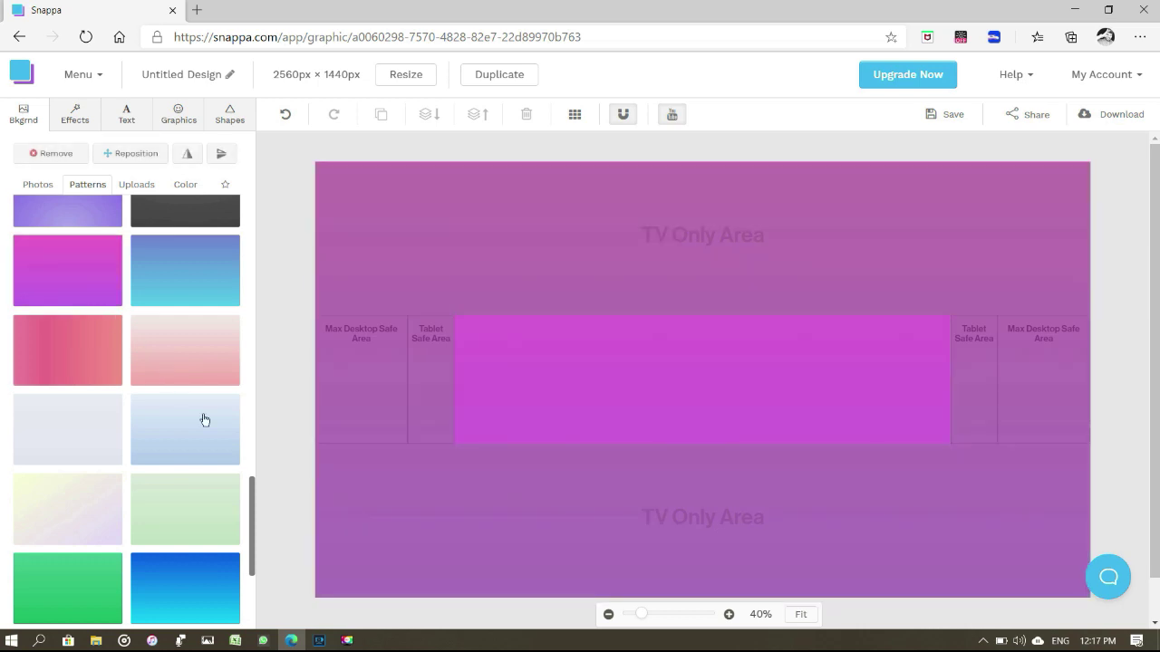
left_click(166, 373)
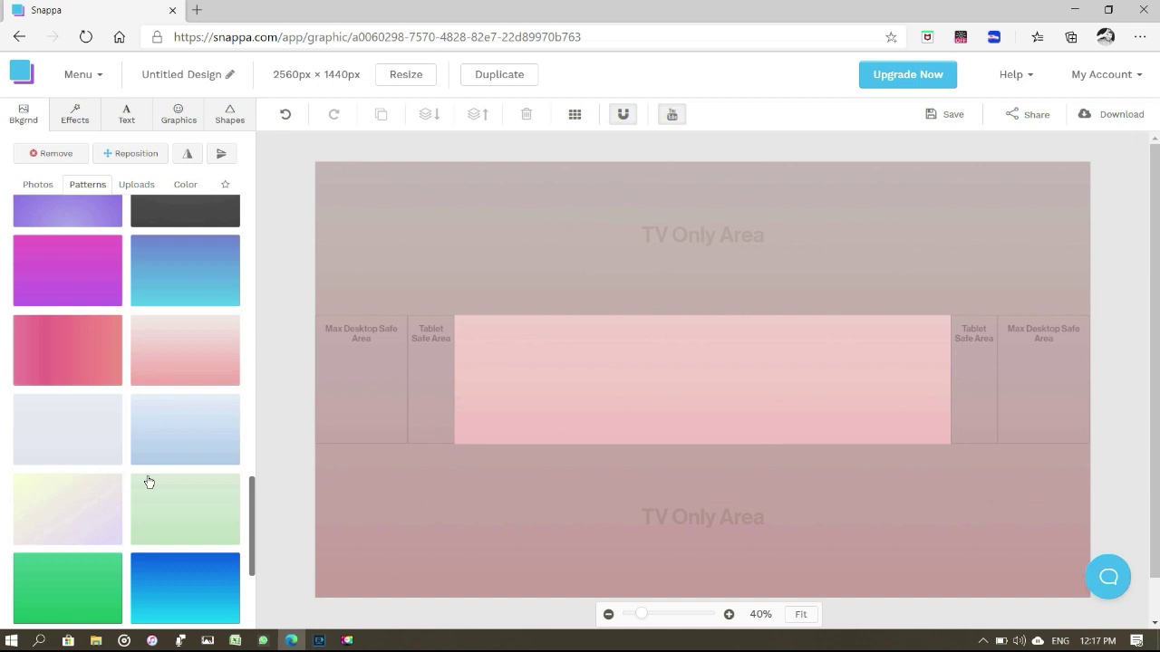
left_click(155, 507)
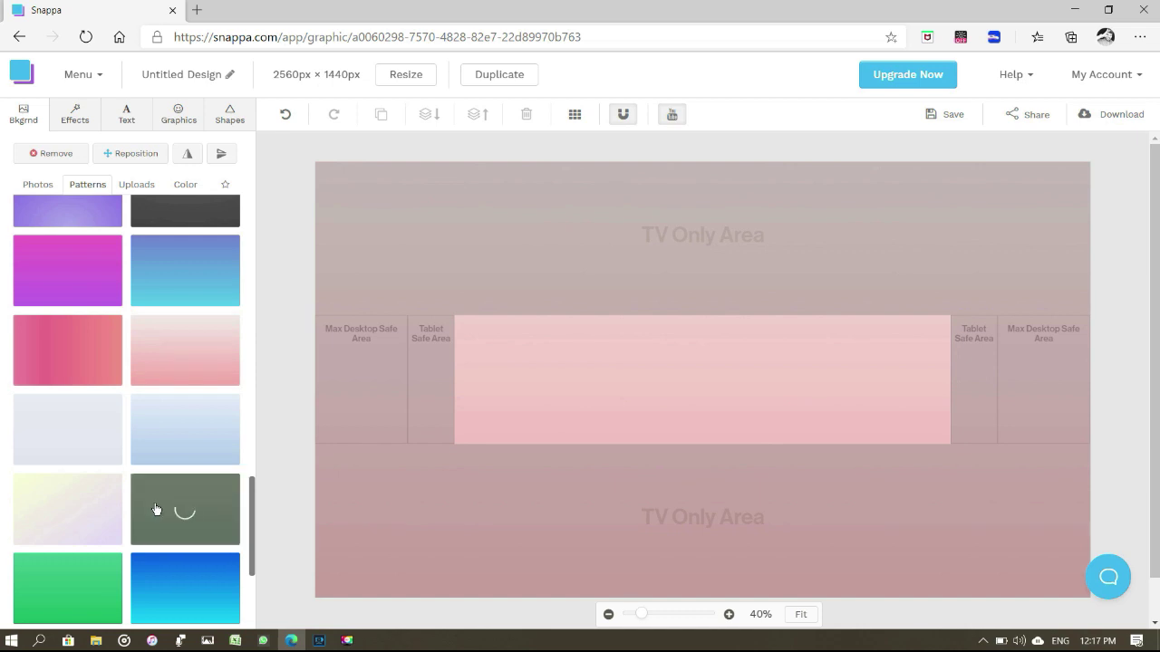
left_click(91, 485)
Use the uploaded snowy lake photo as the banner background
left_click(137, 184)
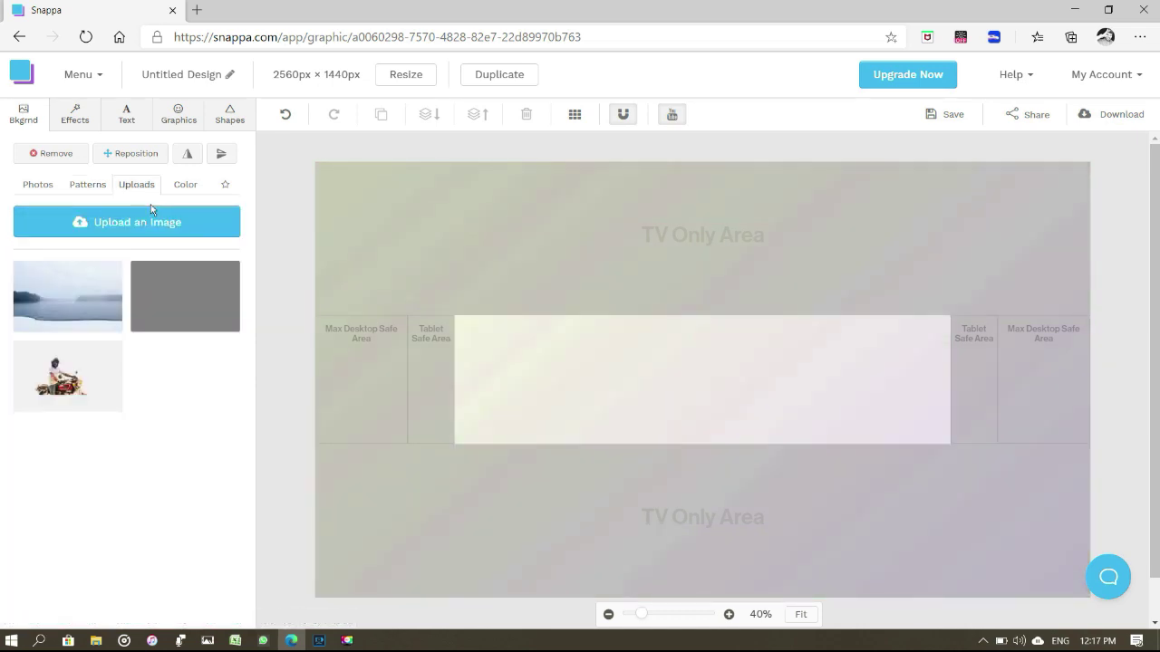
mouse_move(81, 302)
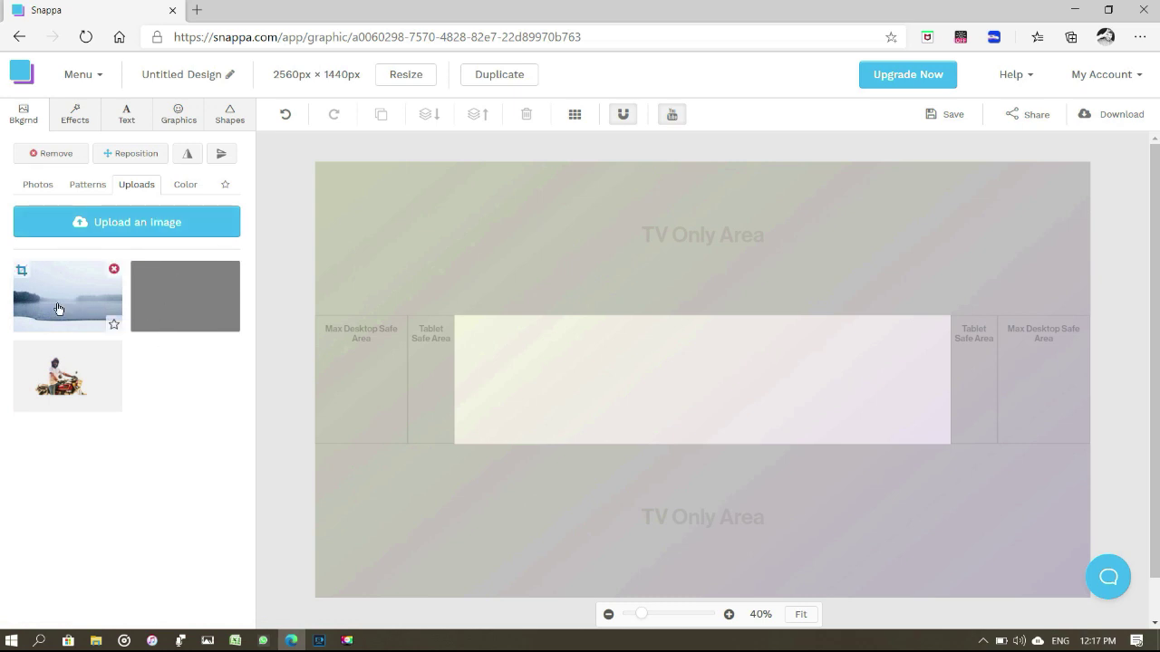
mouse_move(65, 378)
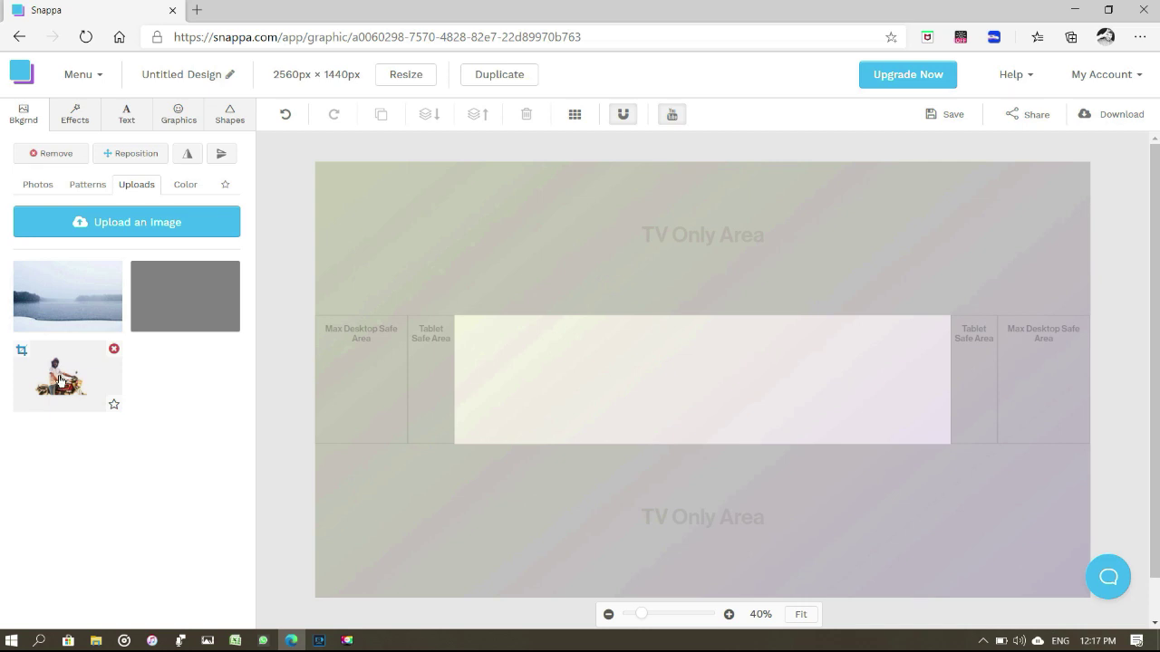
left_click(78, 303)
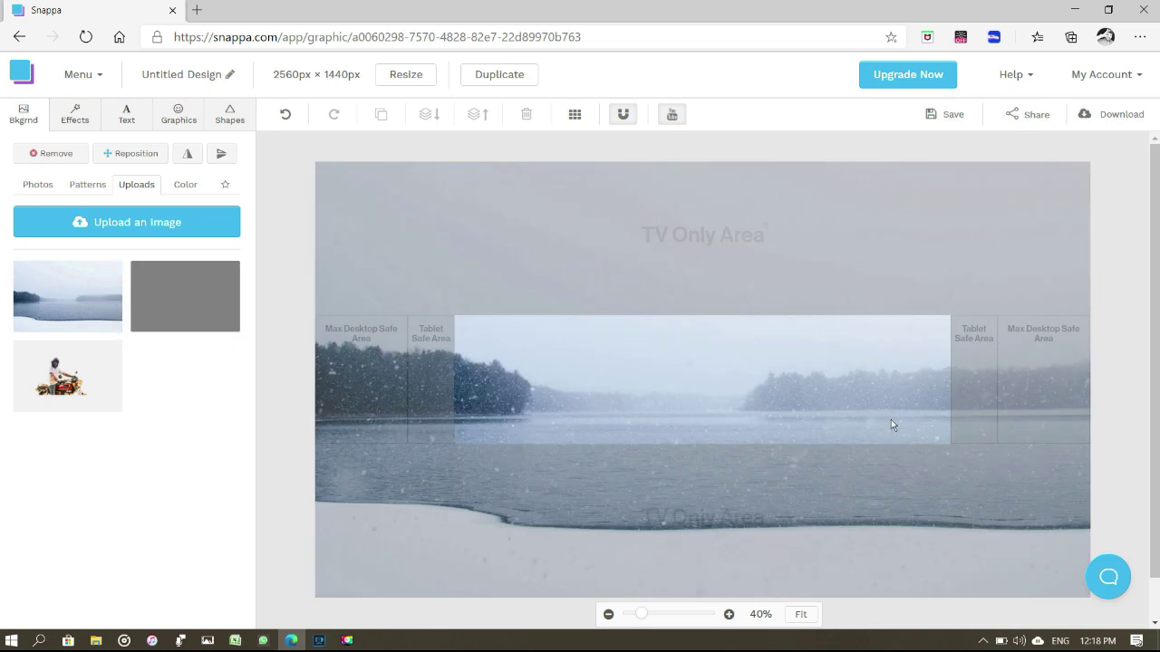
Add a heading to the banner and replace its placeholder text with the vlog channel's name
left_click(76, 113)
left_click(140, 123)
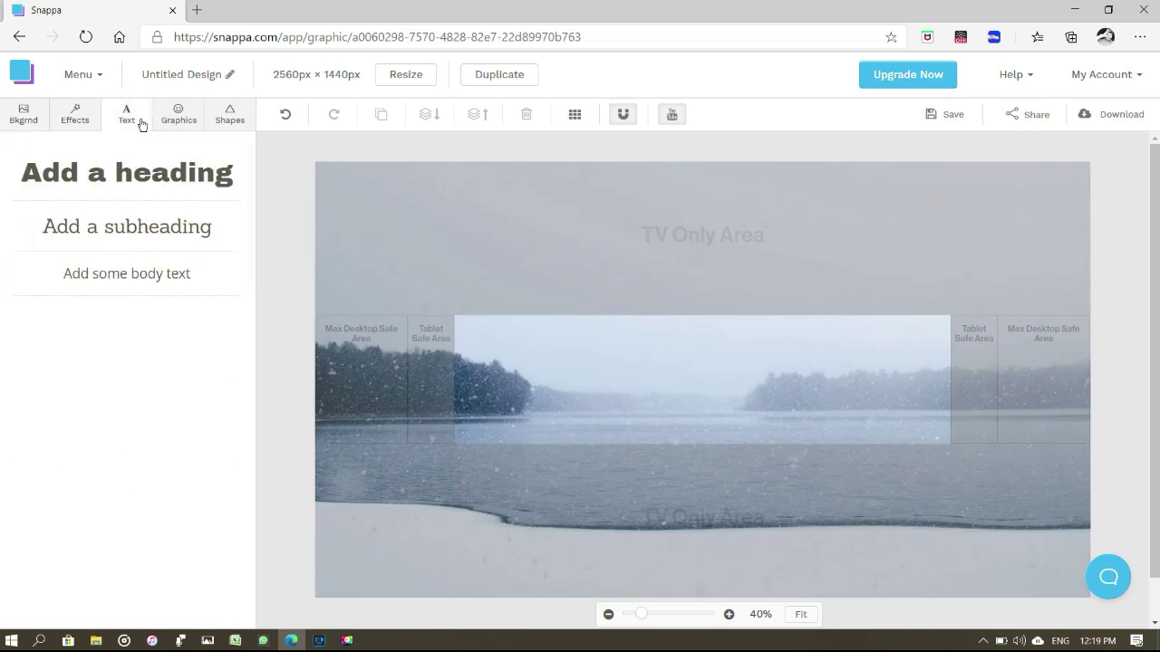
left_click(141, 197)
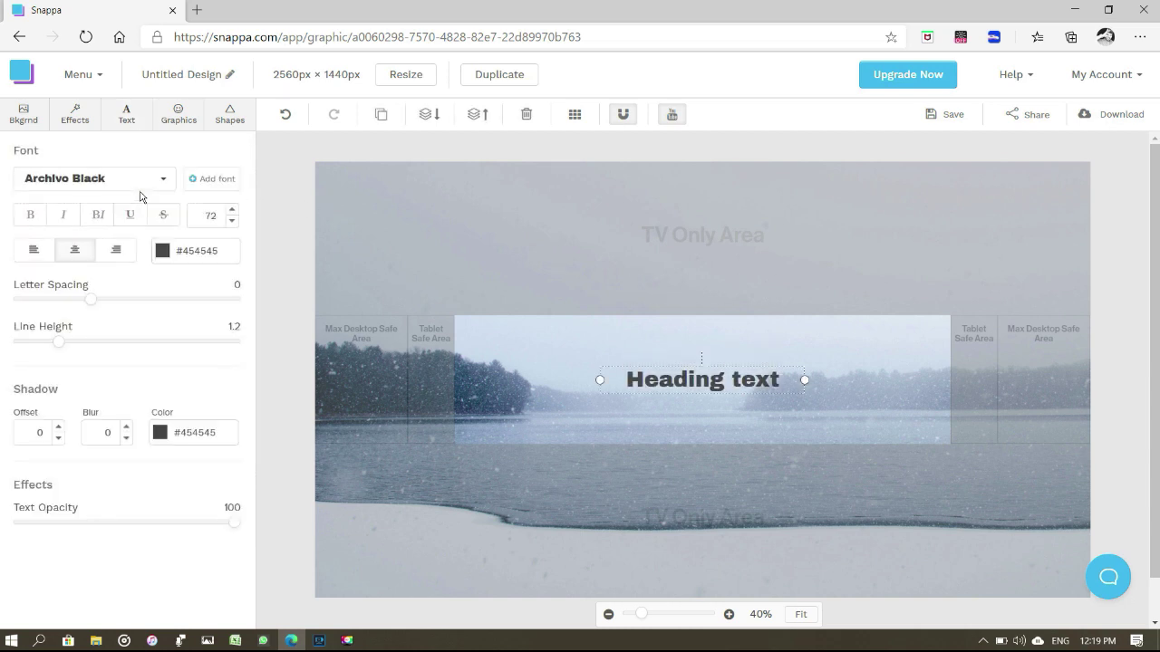
double_click(676, 379)
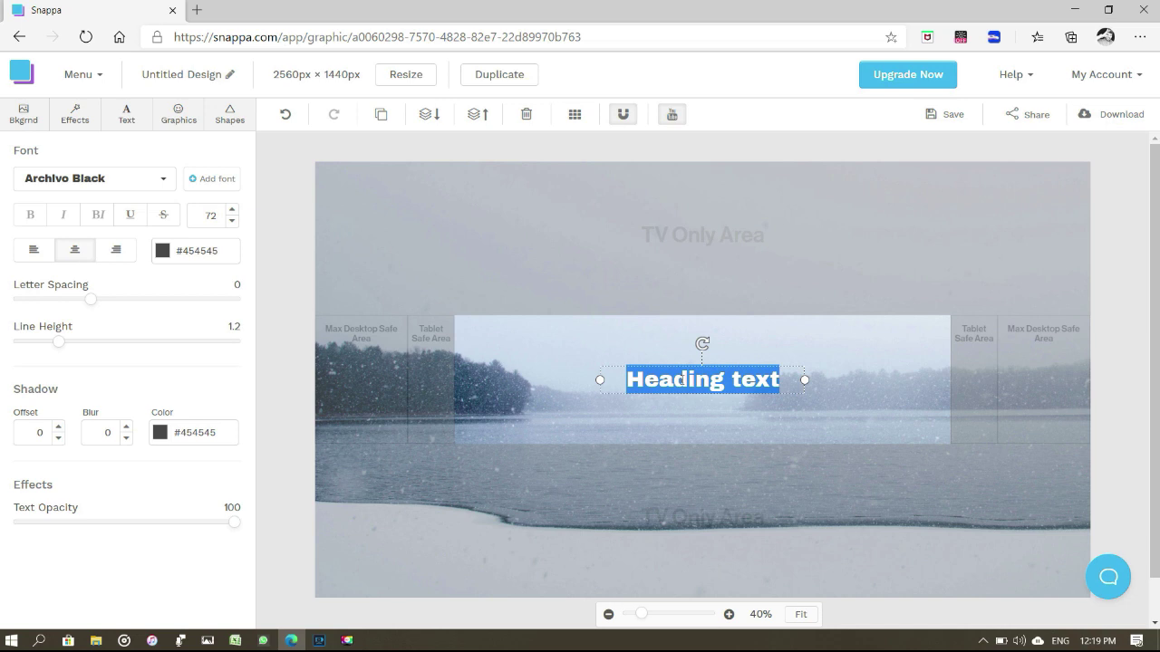
type("Jabarullah Vlogs")
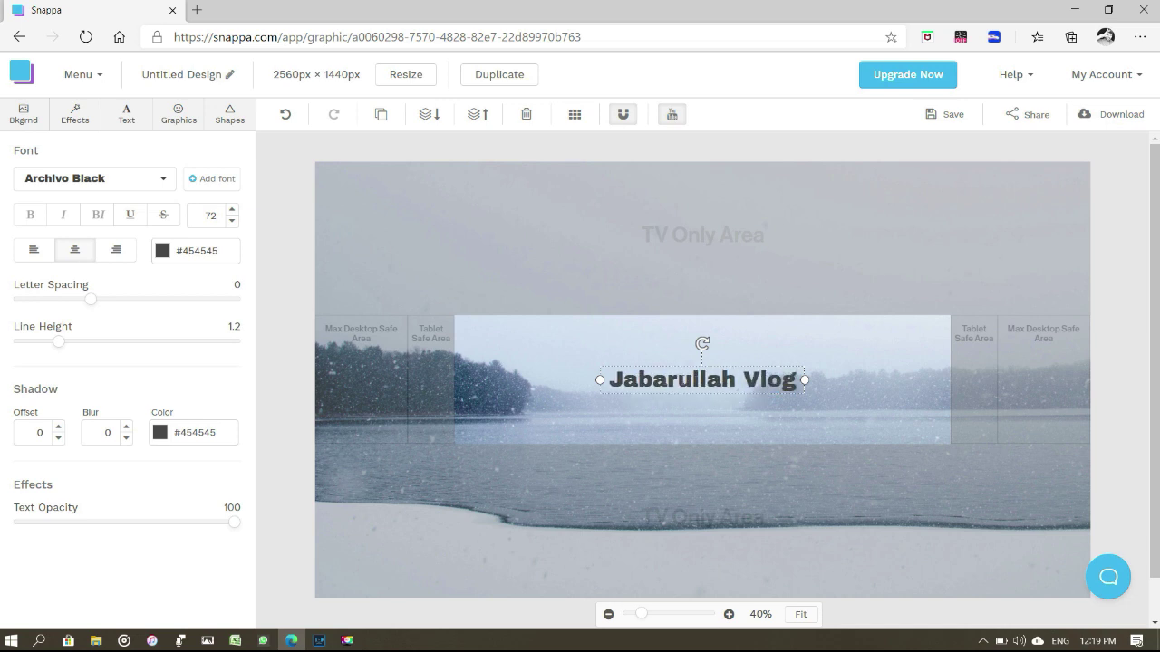
Change the heading's font to Kaushan Script
left_click(163, 180)
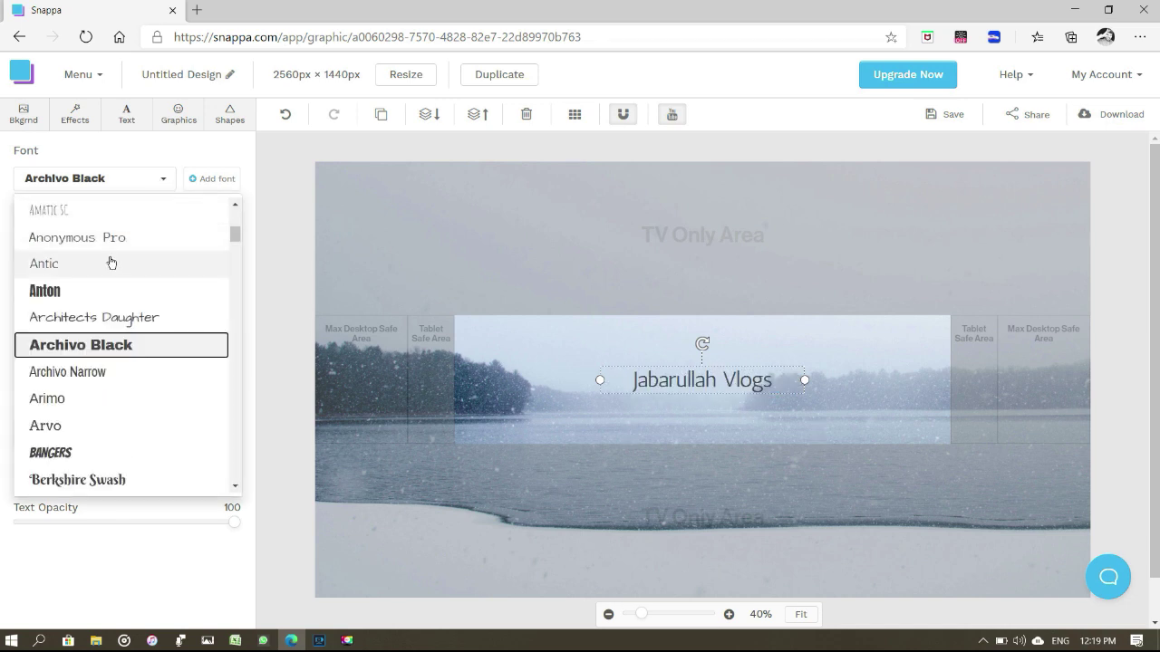
scroll(106, 396, "down", 6)
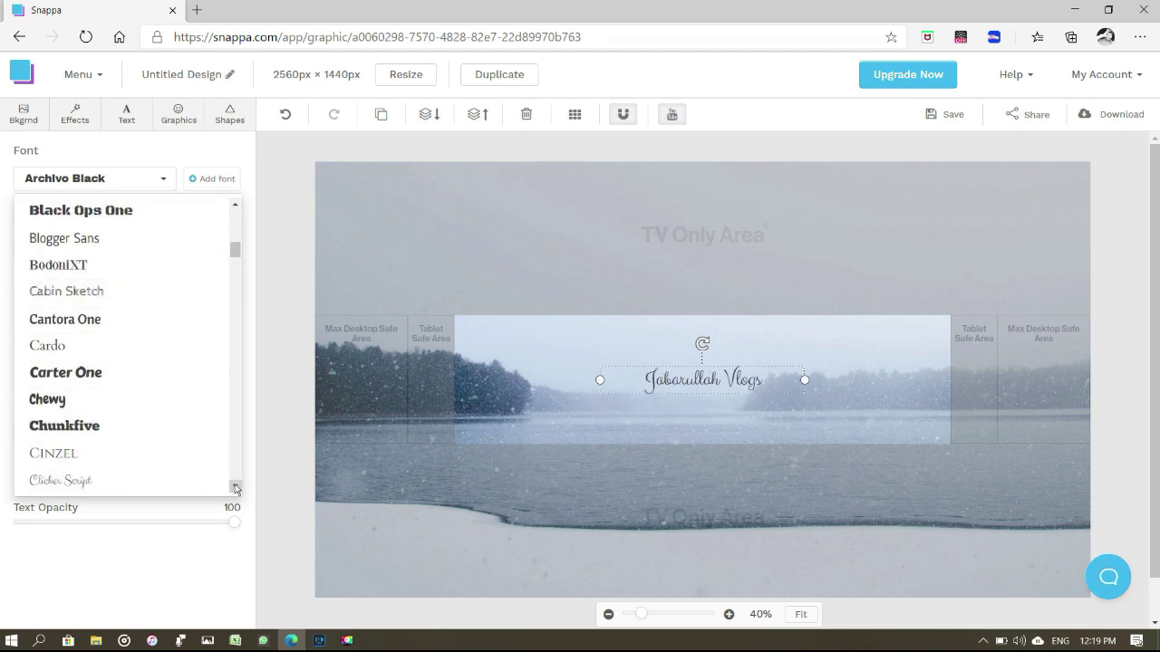
scroll(114, 245, "down", 5)
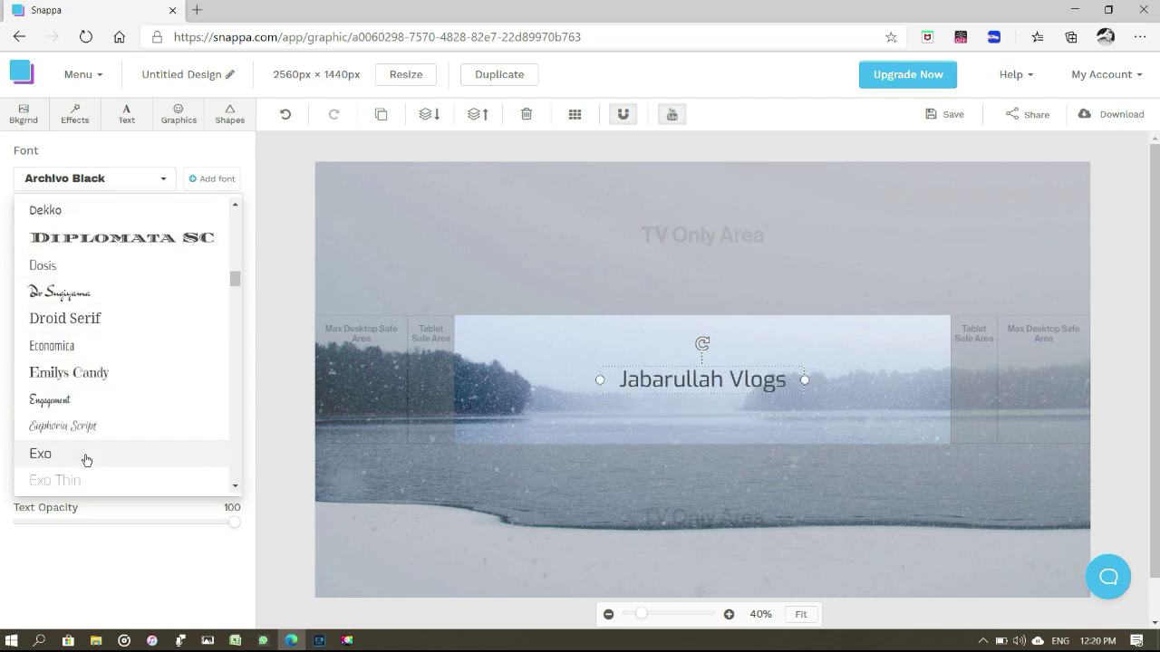
scroll(130, 326, "up", 10)
scroll(130, 326, "down", 10)
scroll(96, 350, "down", 3)
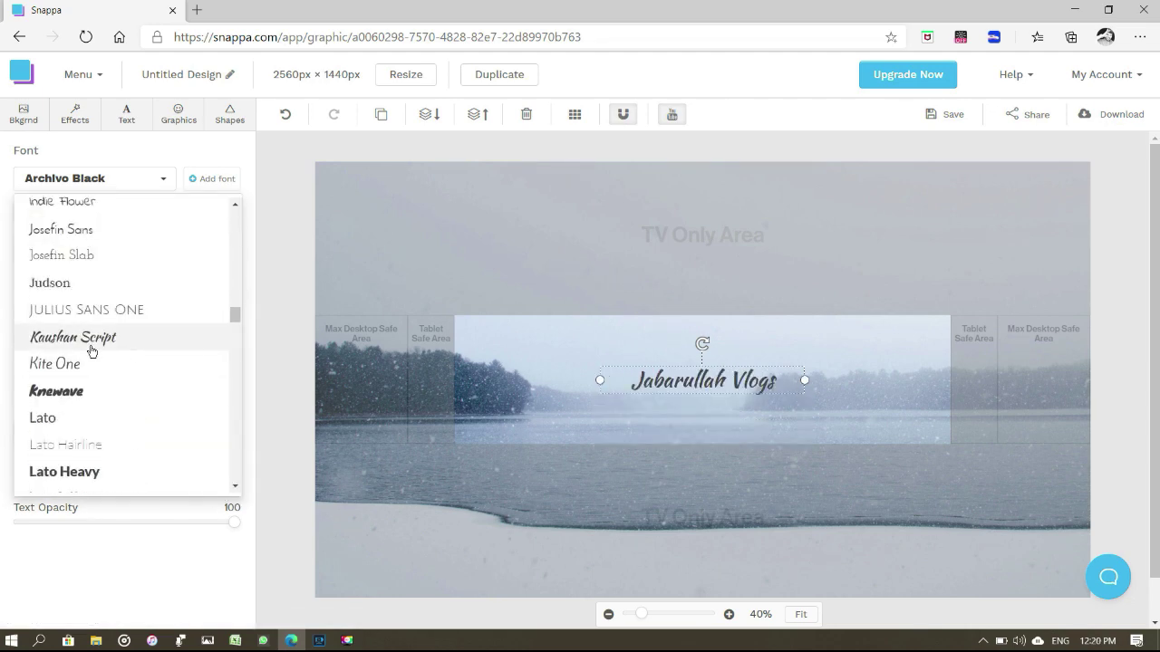
left_click(94, 346)
Set the heading's text color to the custom red #fa0a0a
left_click(163, 250)
left_click(285, 322)
left_click_drag(296, 325, 312, 340)
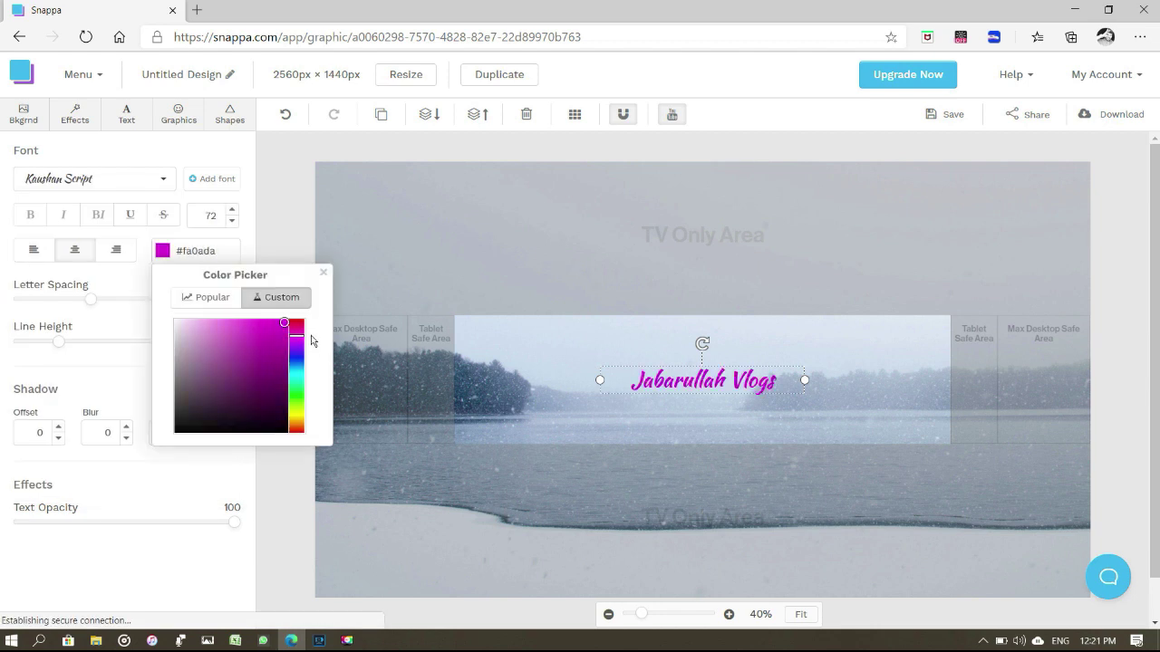
left_click_drag(312, 340, 298, 444)
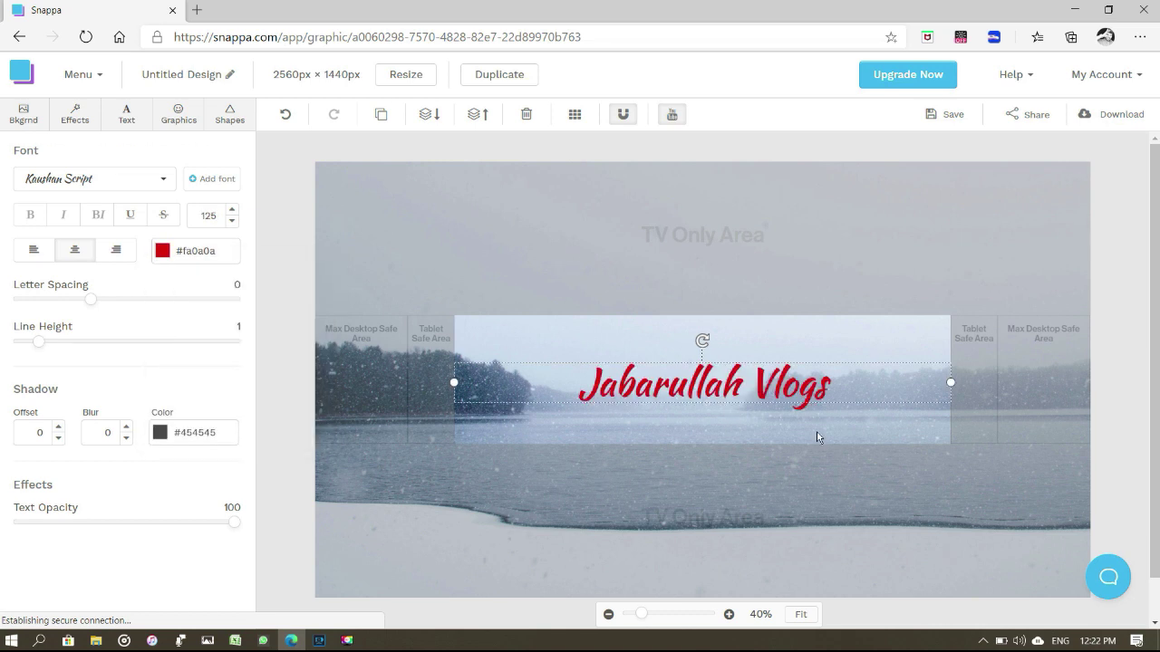
Widen the gap between the heading's two words with extra spaces
left_click_drag(748, 394, 748, 396)
double_click(749, 388)
left_click(749, 388)
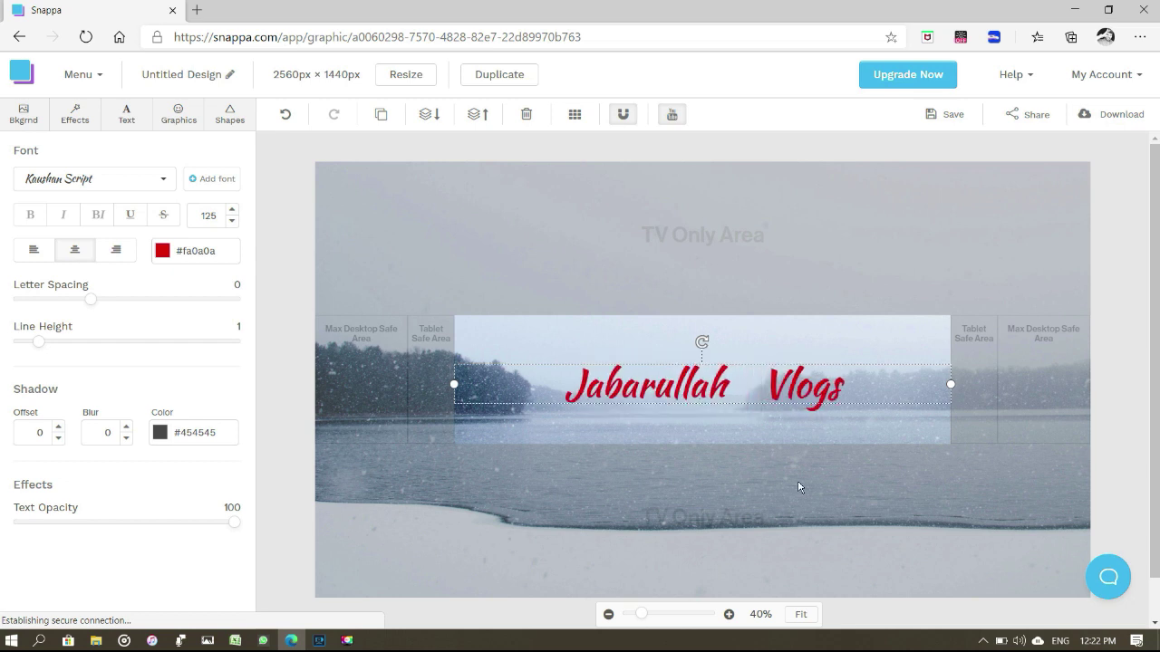
Enlarge the heading to a font size of about 201 and move it up to the vertical middle of the safe area
left_click(232, 210)
left_click(232, 210)
left_click(232, 210)
left_click(232, 211)
left_click(232, 211)
left_click(232, 211)
left_click(232, 211)
left_click(232, 211)
left_click(232, 212)
left_click(232, 212)
left_click(232, 211)
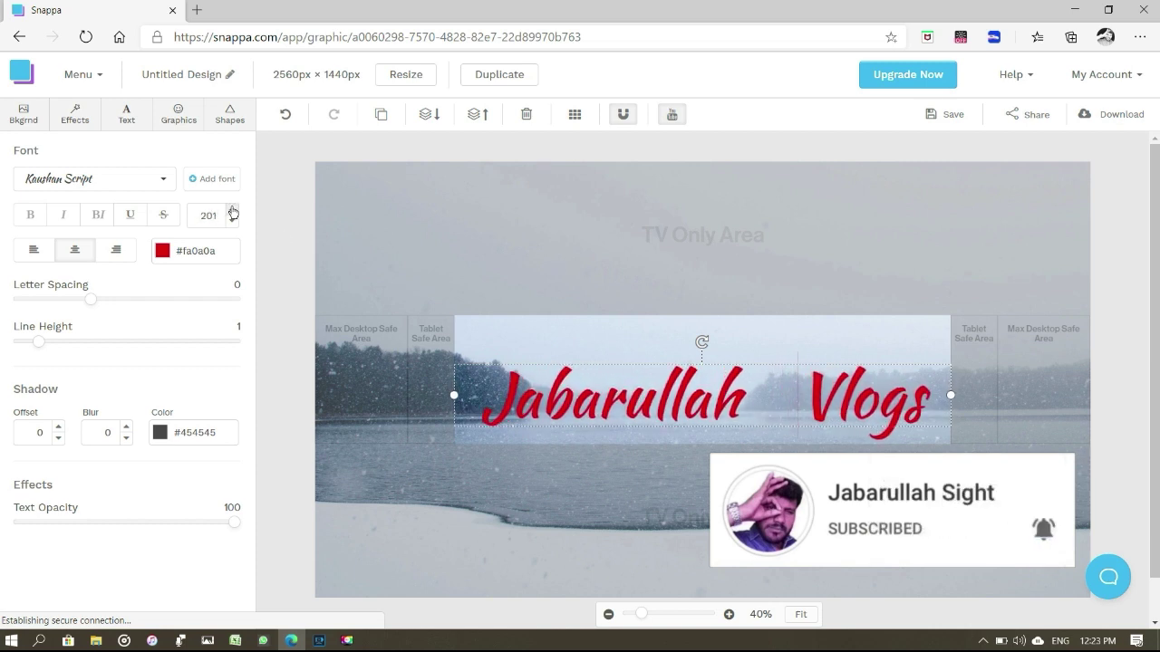
left_click(232, 211)
left_click(688, 480)
left_click_drag(737, 401, 736, 389)
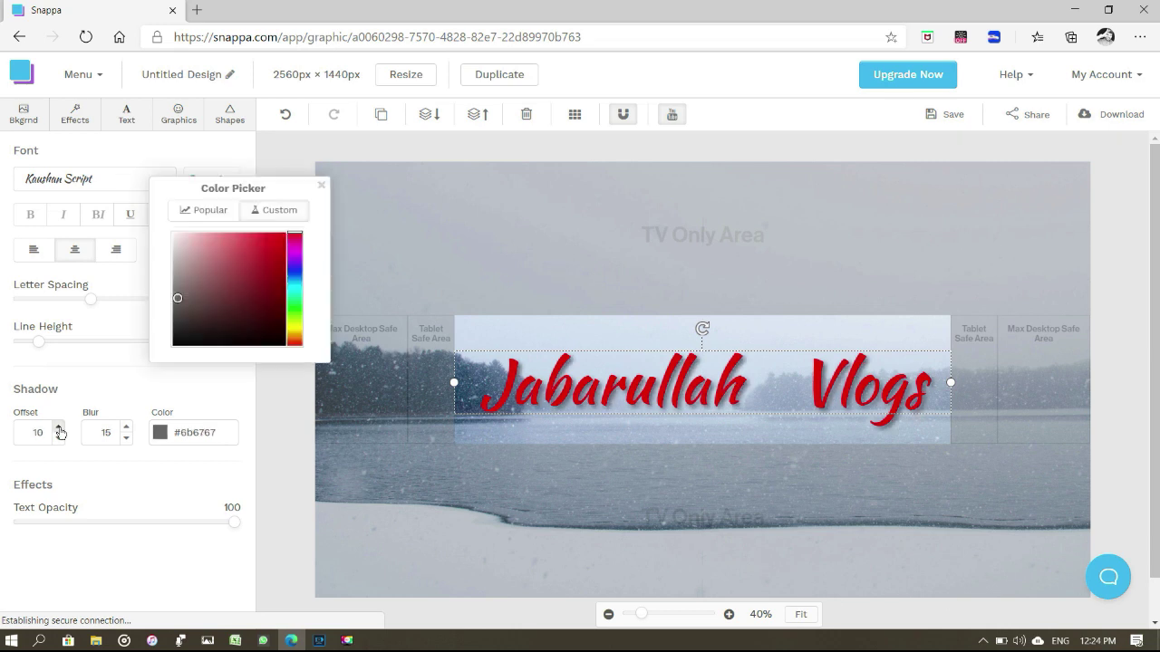
Set the heading's shadow offset to 14
left_click(59, 428)
left_click(59, 428)
left_click(59, 429)
left_click(59, 429)
left_click(59, 430)
left_click(59, 430)
left_click(59, 430)
left_click(59, 430)
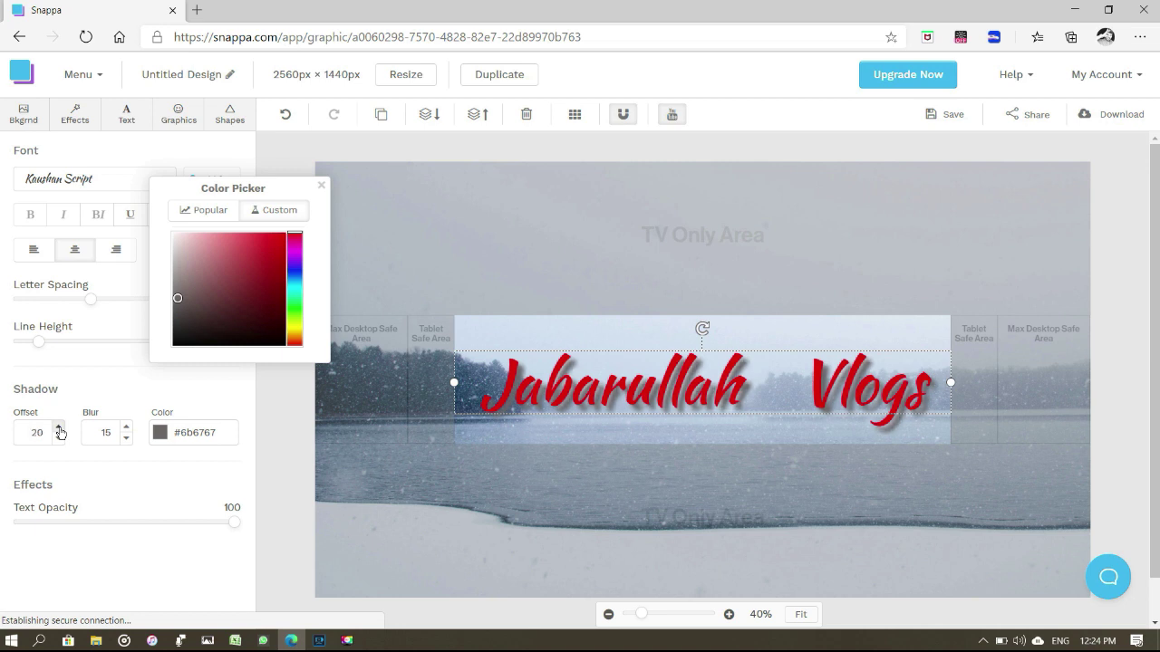
left_click(59, 429)
left_click(59, 429)
left_click(59, 429)
left_click(59, 429)
left_click(59, 438)
left_click(59, 439)
left_click(59, 438)
triple_click(59, 438)
double_click(58, 439)
triple_click(59, 438)
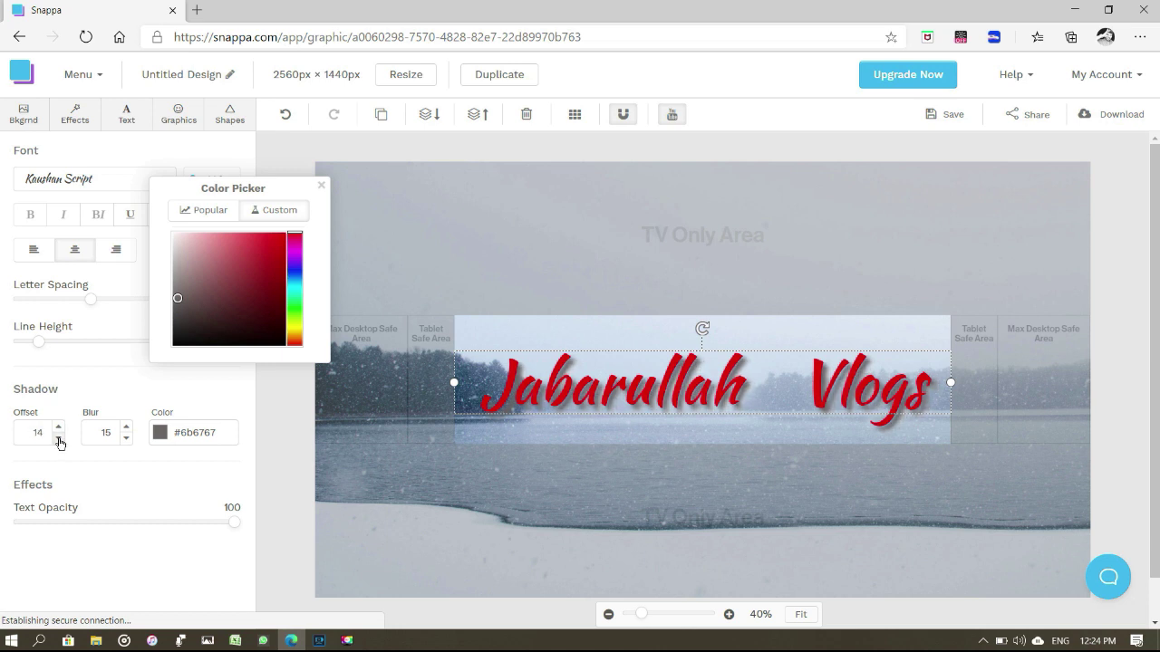
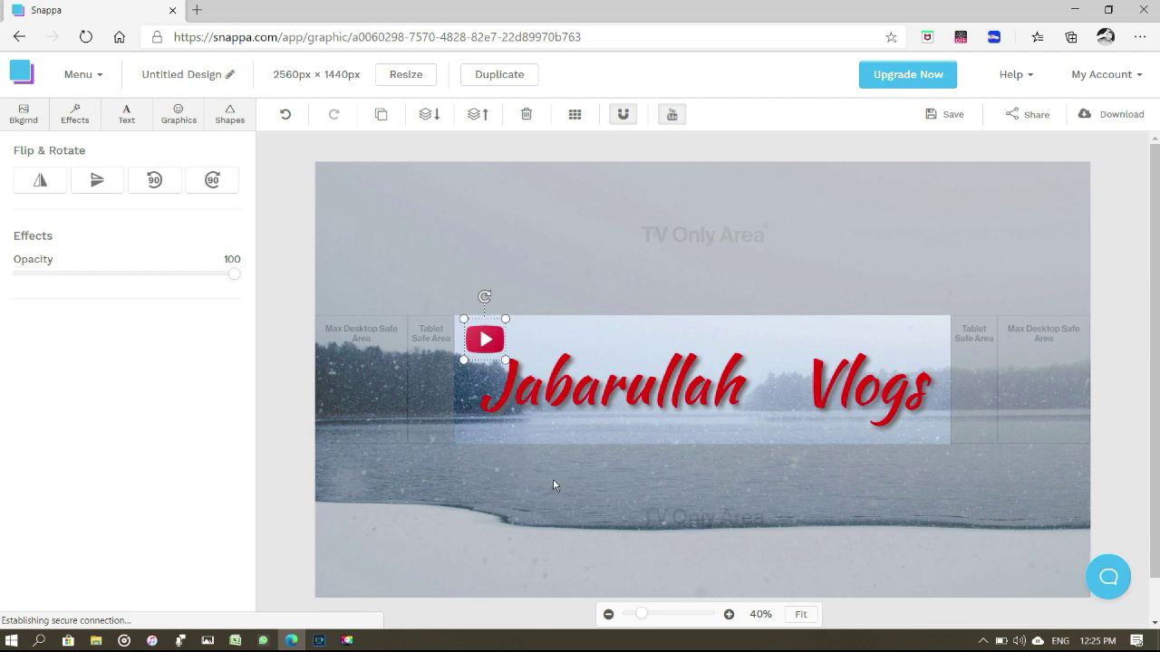
Remove the YouTube icon, search the icons for "bike" and add a solid black motorcycle icon
left_click(490, 340)
left_click(490, 364)
left_click(155, 127)
left_click(122, 191)
type("bike")
key("Return")
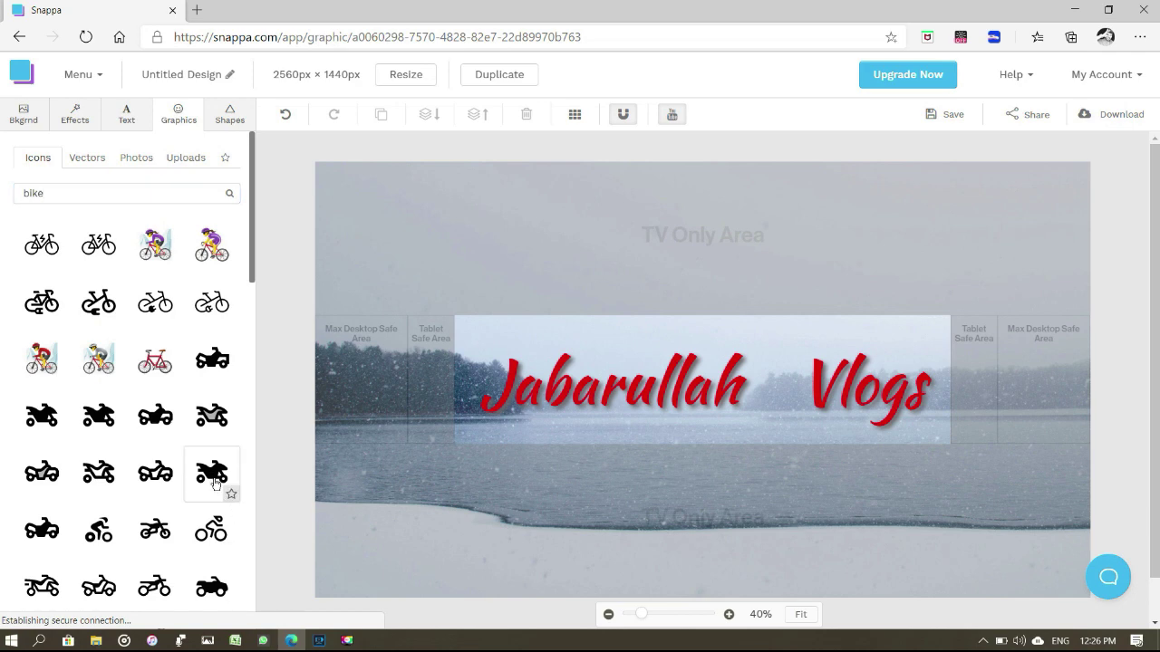
left_click(212, 490)
Place the motorcycle icon above the heading's first letter, tilt it counterclockwise and shrink it slightly
left_click_drag(790, 468, 505, 349)
mouse_move(497, 292)
left_mouse_down()
mouse_move(512, 297)
mouse_move(480, 303)
left_mouse_up()
left_click_drag(535, 363, 515, 356)
Set the motorcycle icon's fill color to blue #0000fa
left_click(81, 155)
left_click(208, 227)
left_click_drag(219, 231, 228, 269)
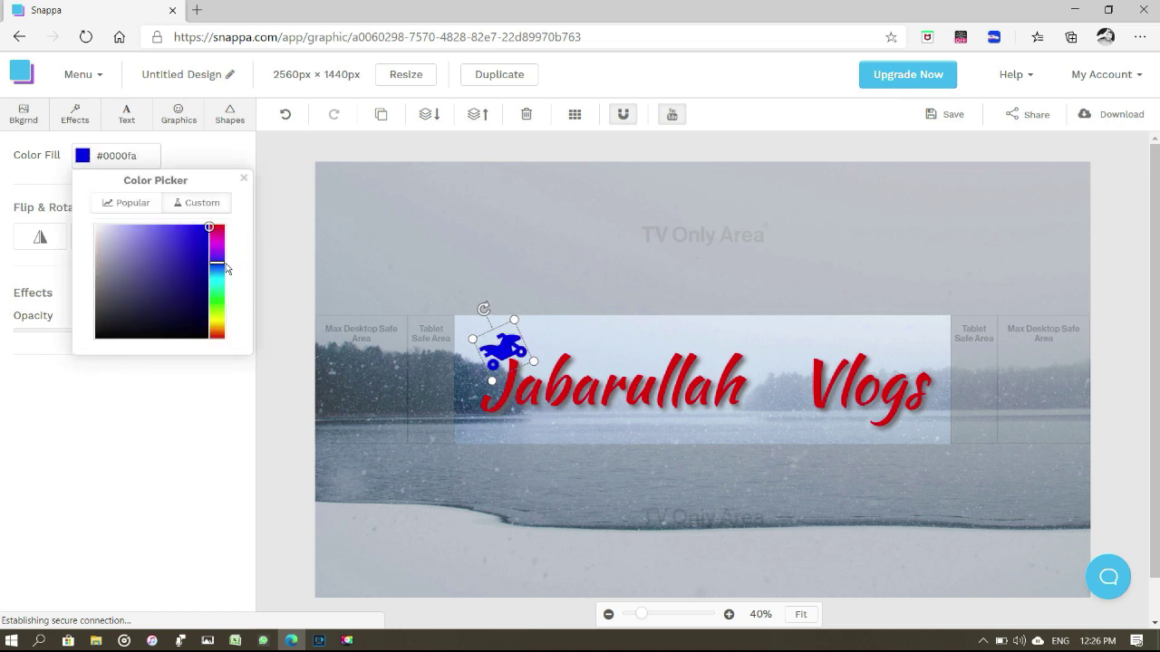
left_click(447, 285)
Duplicate the motorcycle icon, mirror it, and position it tilted clockwise above the end of the heading's second word
left_click_drag(501, 354, 911, 358)
left_click(381, 115)
left_click(42, 248)
left_click(161, 242)
left_click(100, 246)
mouse_move(892, 318)
left_mouse_down()
mouse_move(924, 320)
mouse_move(901, 316)
left_mouse_up()
left_click_drag(906, 363, 920, 363)
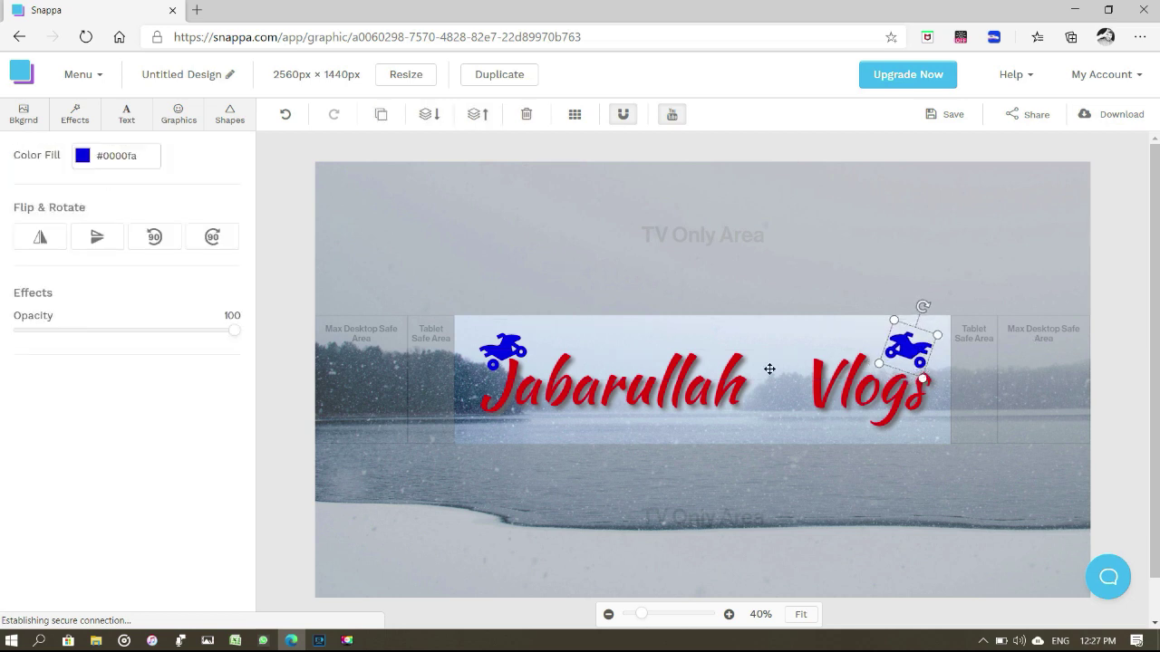
Add the uploaded picture of the man on a motorcycle to the banner
left_click(177, 127)
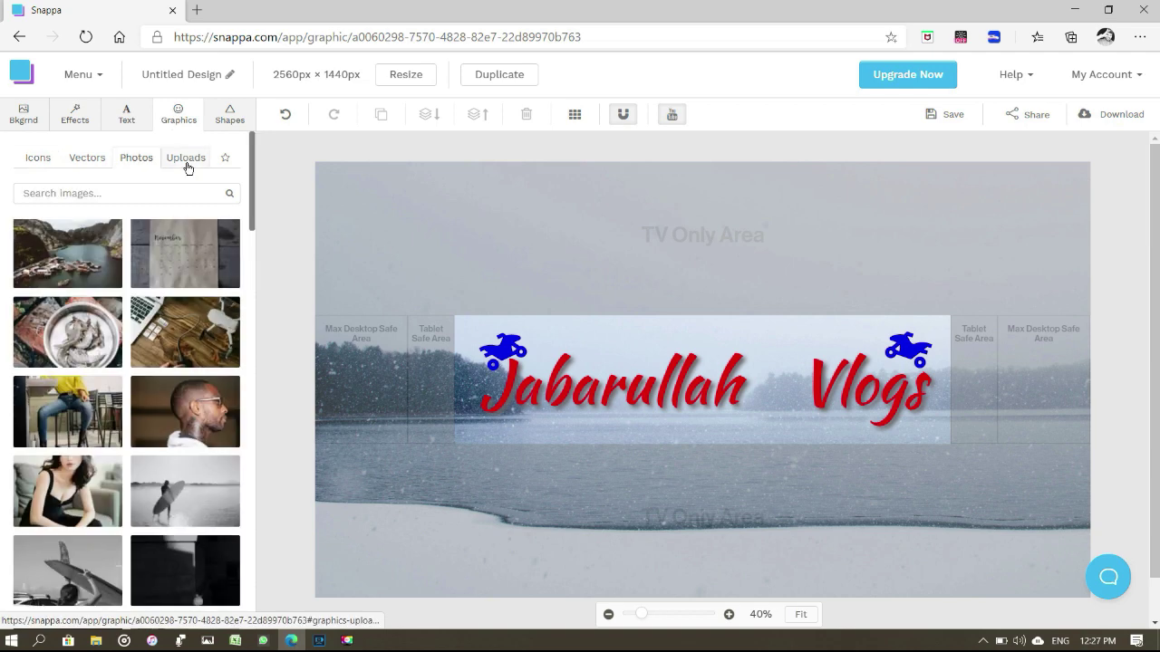
left_click(185, 159)
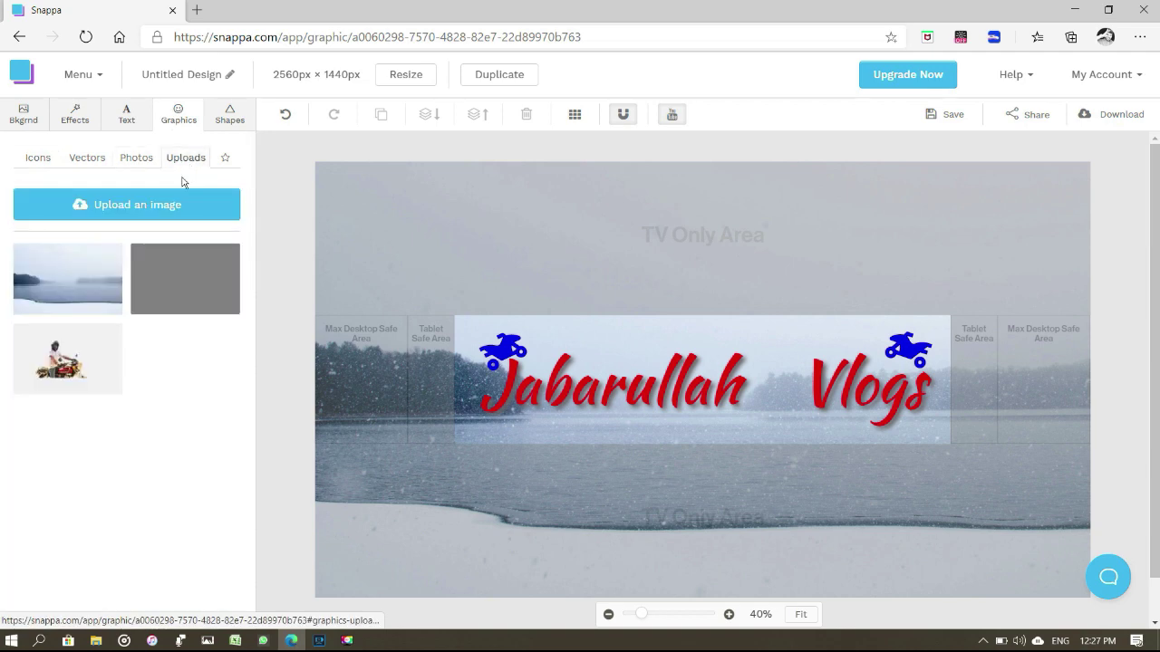
left_click(26, 378)
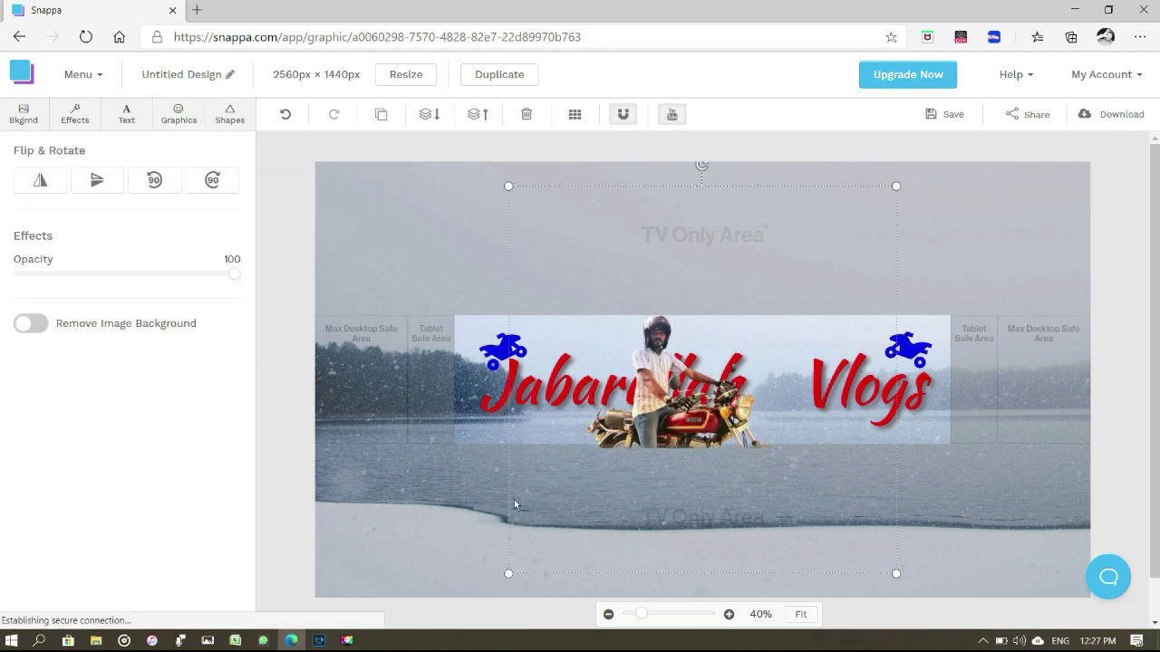
Shrink the motorcycle rider picture and position it in the gap between the two heading words
left_click_drag(672, 422, 752, 416)
left_click_drag(974, 567, 763, 430)
left_click_drag(745, 330, 889, 475)
left_click_drag(844, 415, 839, 405)
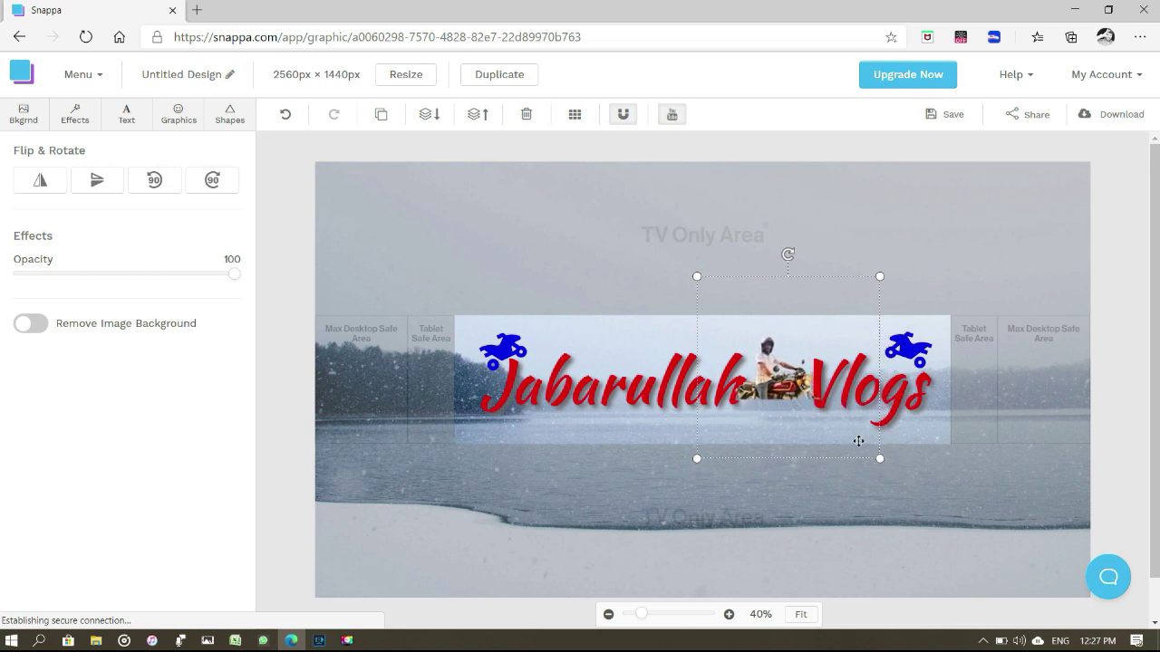
left_click_drag(886, 278, 879, 283)
left_click(978, 310)
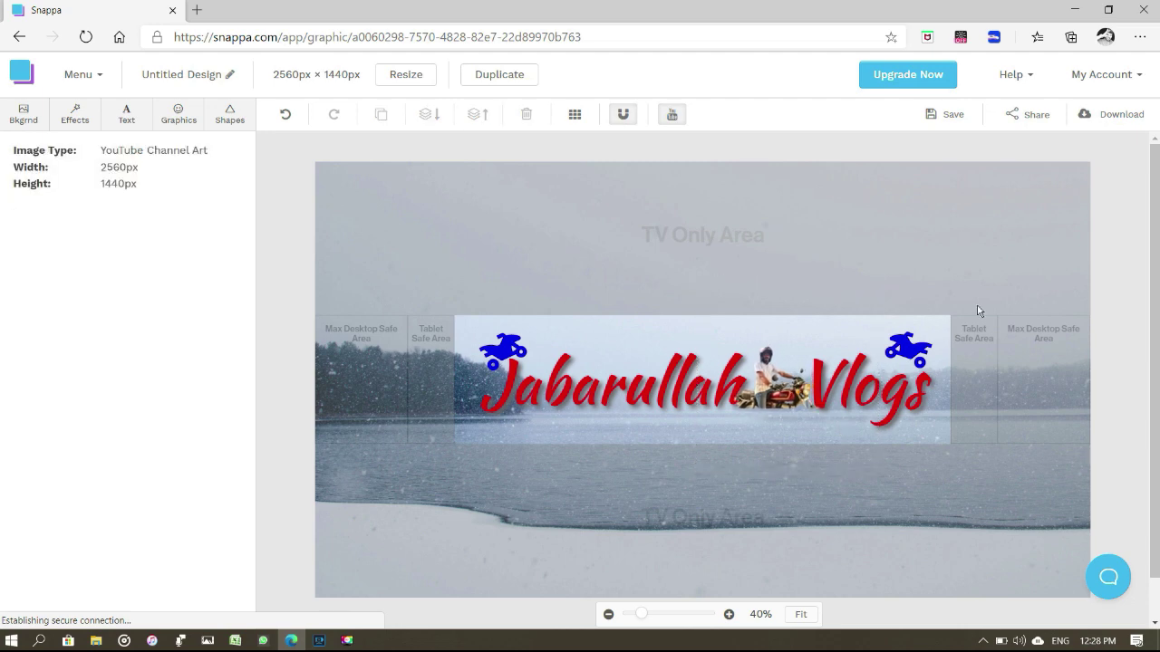
Add the text "Moto Travel" centered above the heading and set its font to Creepster
left_click(126, 113)
left_click_drag(702, 381, 692, 337)
left_click(163, 178)
left_click(50, 332)
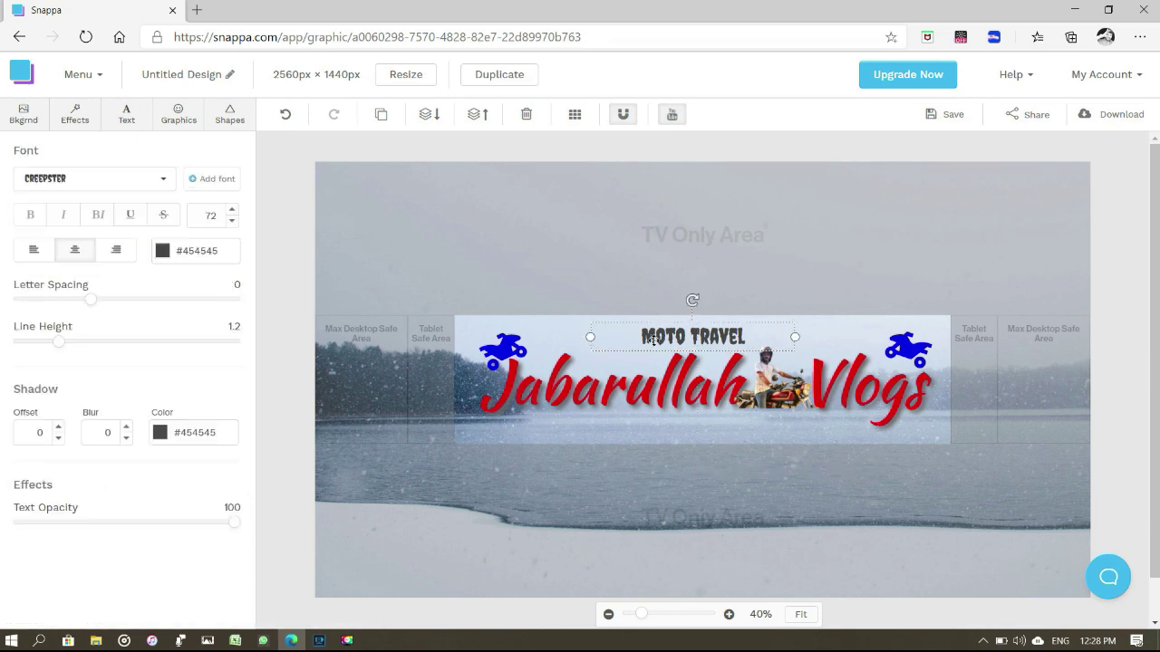
Color the "Moto Travel" text magenta
left_click(162, 250)
left_click(296, 358)
left_click(297, 331)
left_click(686, 498)
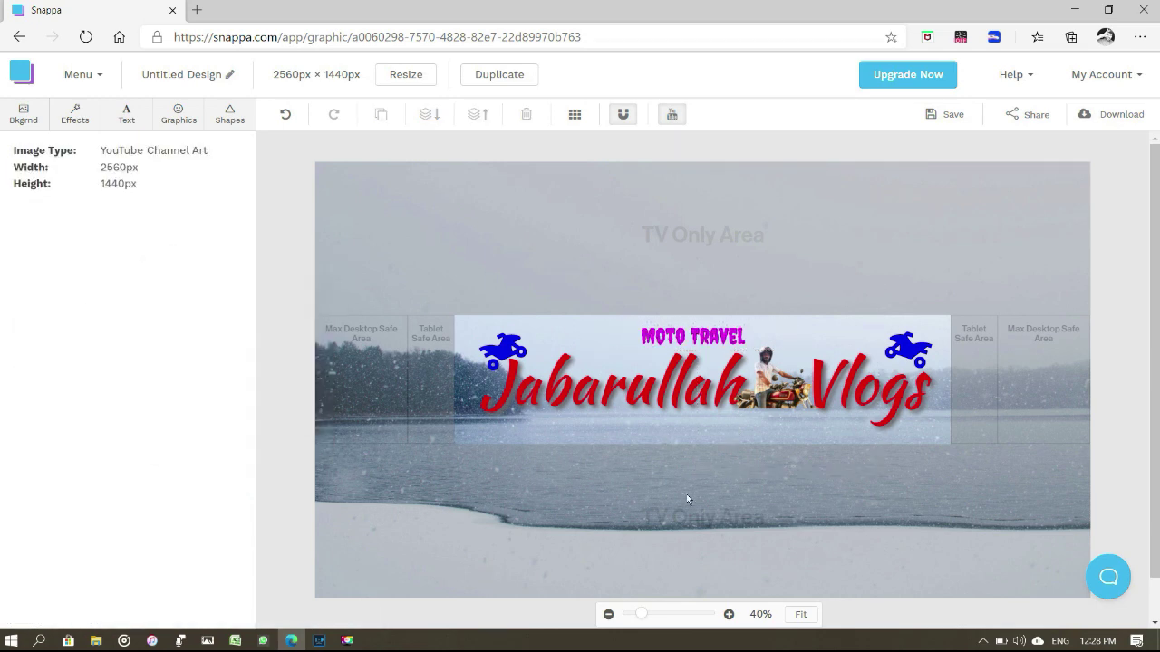
Add the text "Eating & Driving" below the heading and set its color to blue #001eff
left_click(126, 113)
left_click(127, 173)
type("Eating & D")
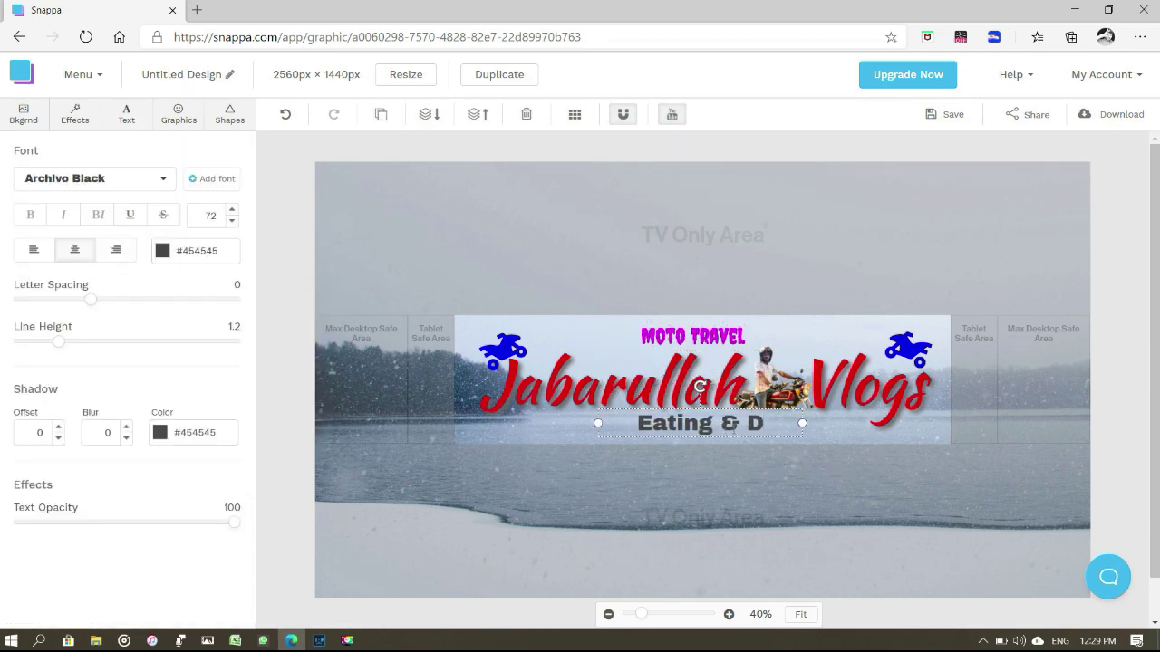
type("riving")
left_click(162, 251)
left_click(297, 359)
Set the "Eating & Driving" text's font to Clicker Script and its shadow blur to 15
left_click(164, 179)
scroll(105, 432, "down", 5)
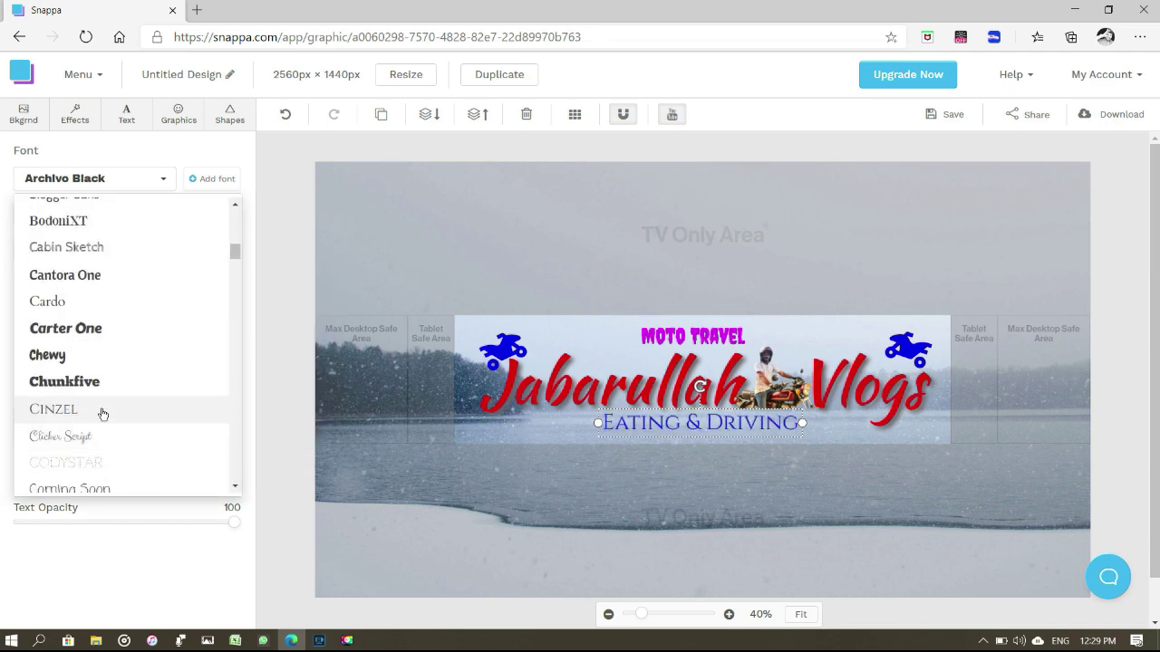
left_click(104, 431)
left_click(126, 427)
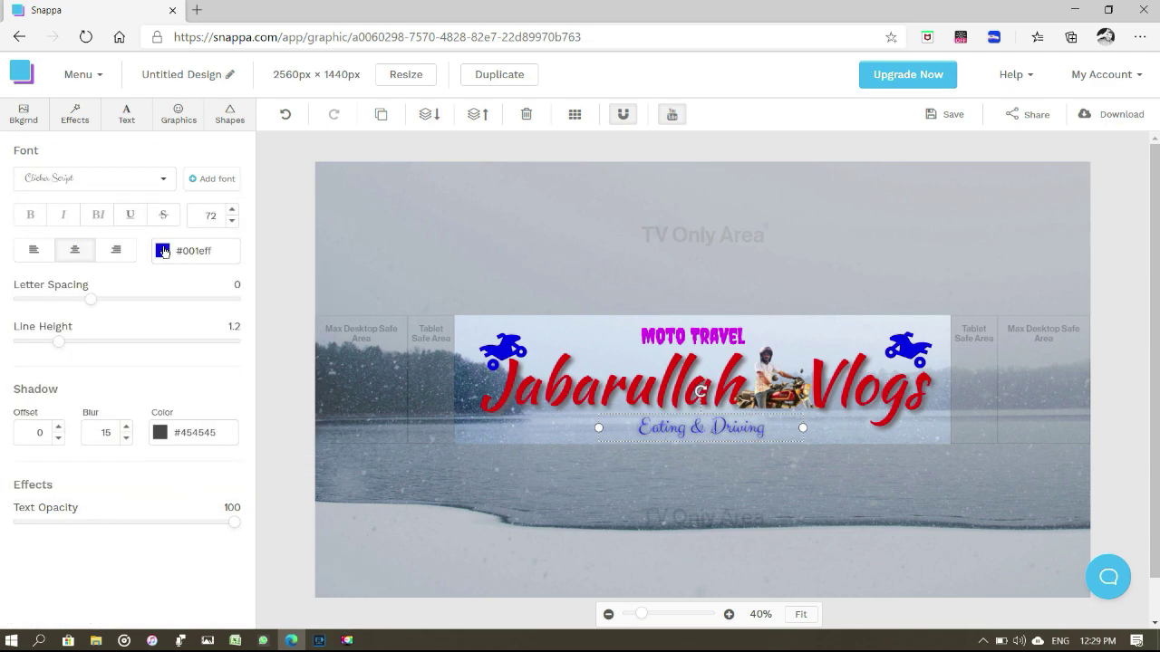
Change the "Eating & Driving" text's font to Creepster
left_click(135, 178)
left_click(55, 337)
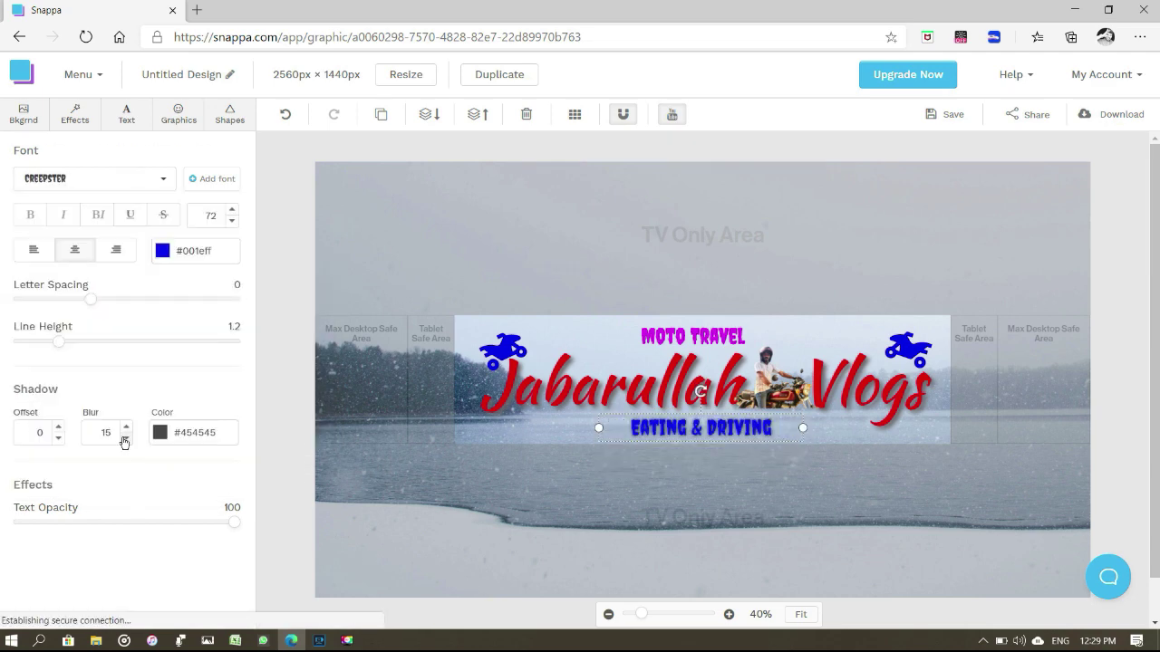
left_click(746, 480)
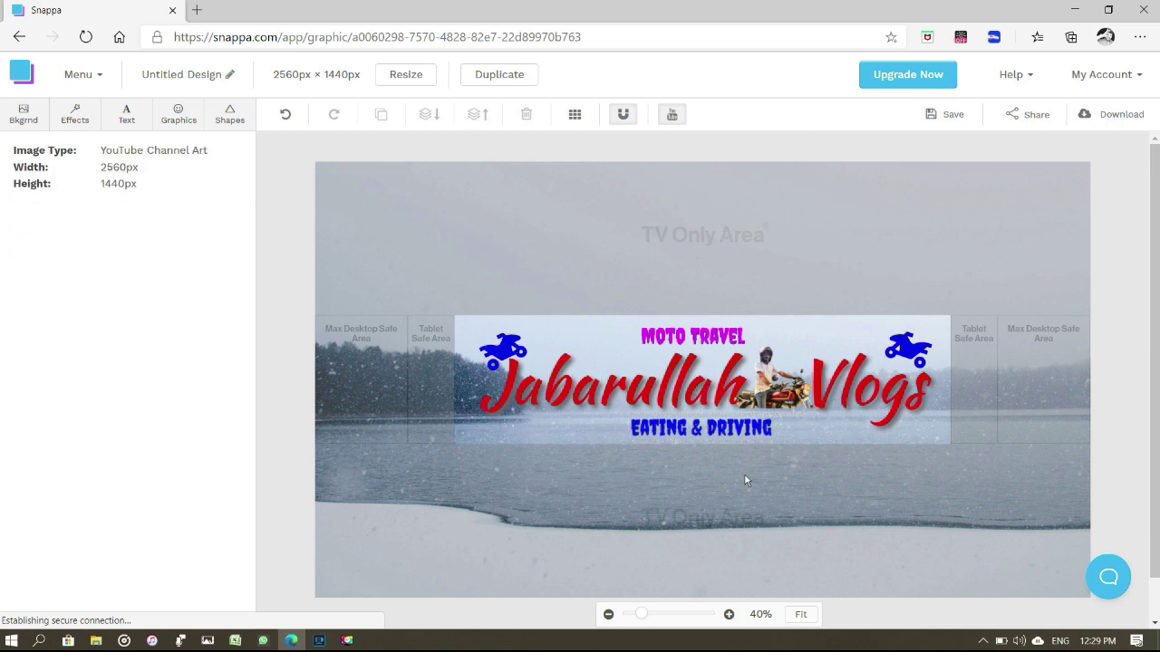
Show the available download formats for the finished channel art
left_click(788, 397)
left_click(1114, 118)
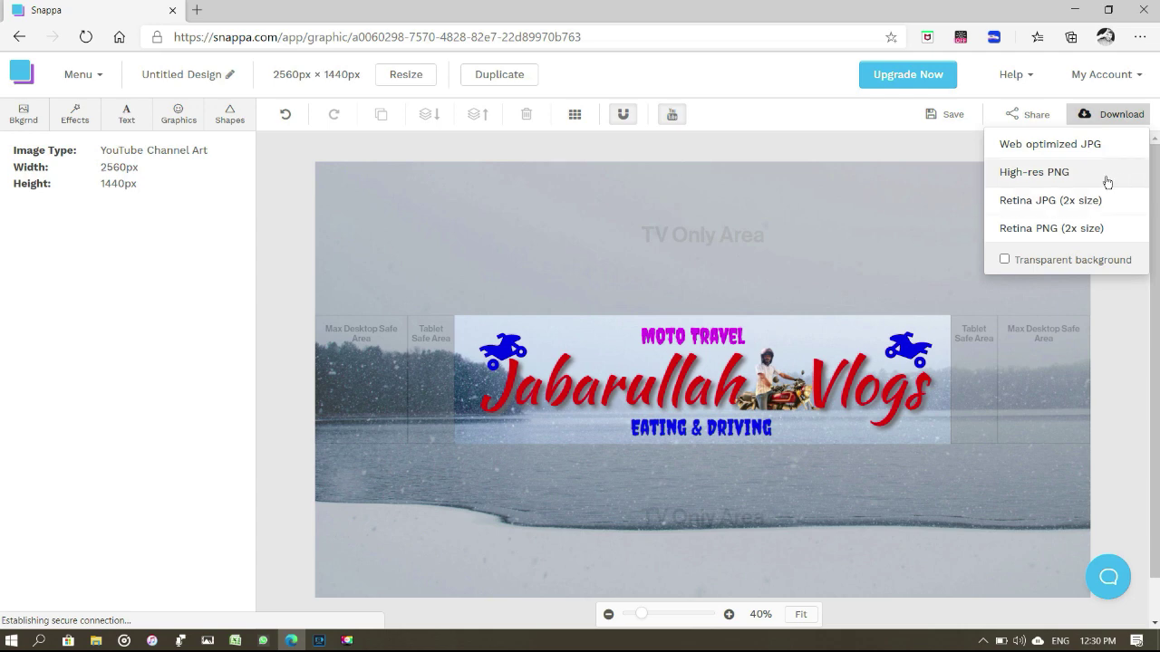
left_click(914, 244)
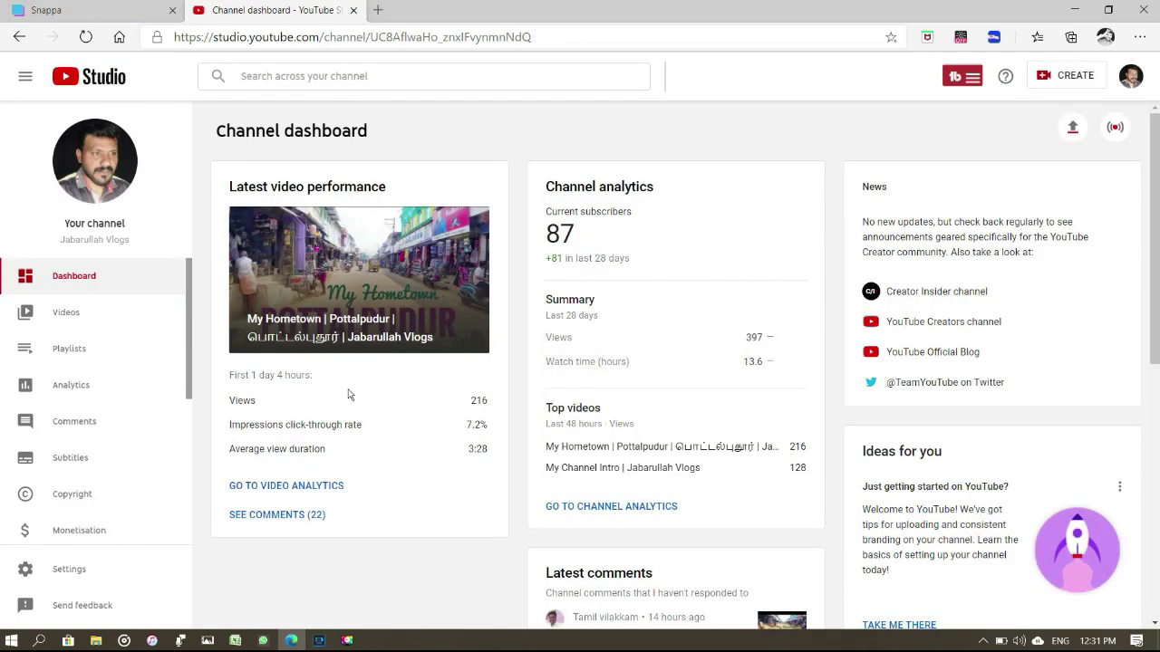
Switch to YouTube Studio and open the Branding settings of the channel customisation
scroll(80, 471, "down", 1)
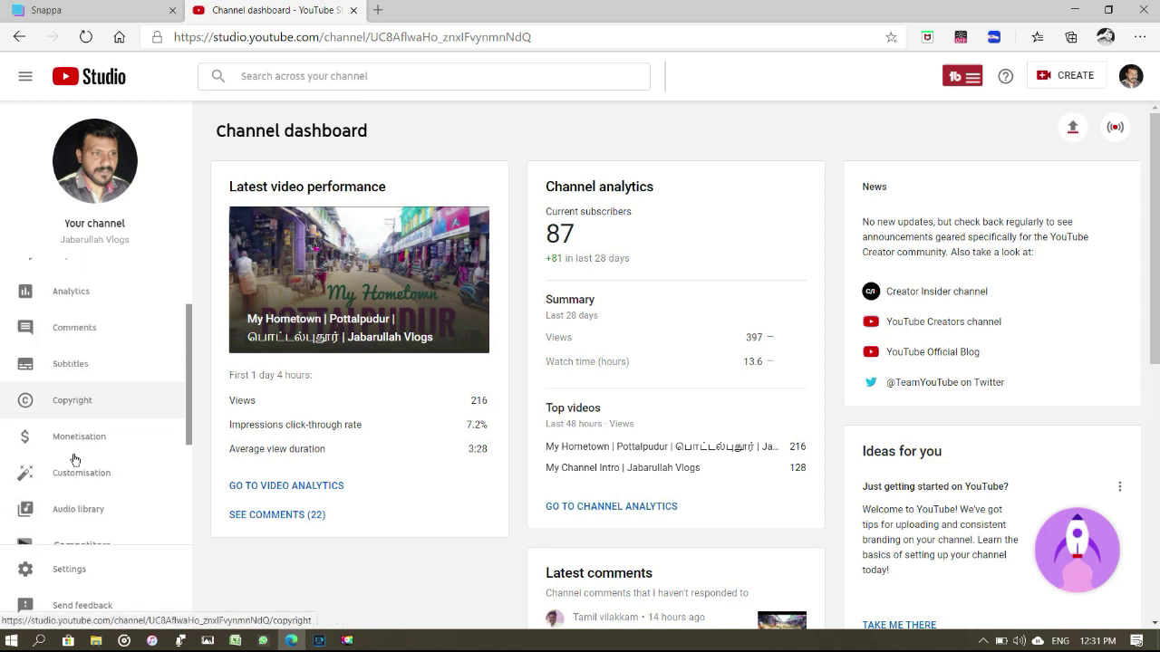
scroll(101, 484, "down", 2)
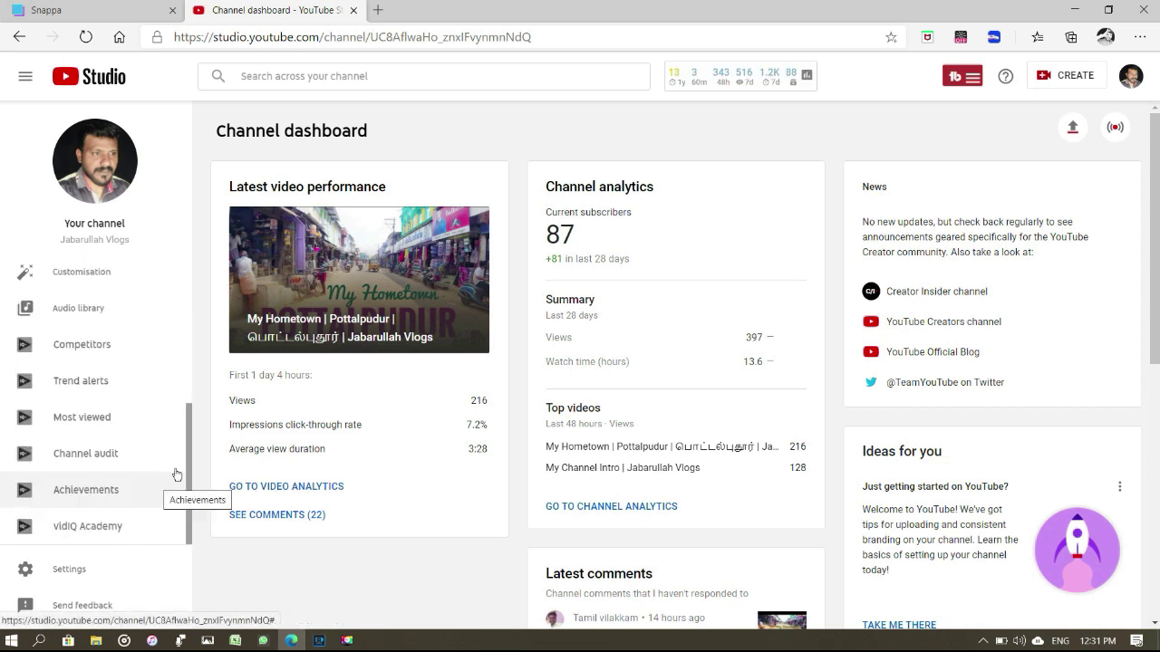
scroll(192, 435, "up", 2)
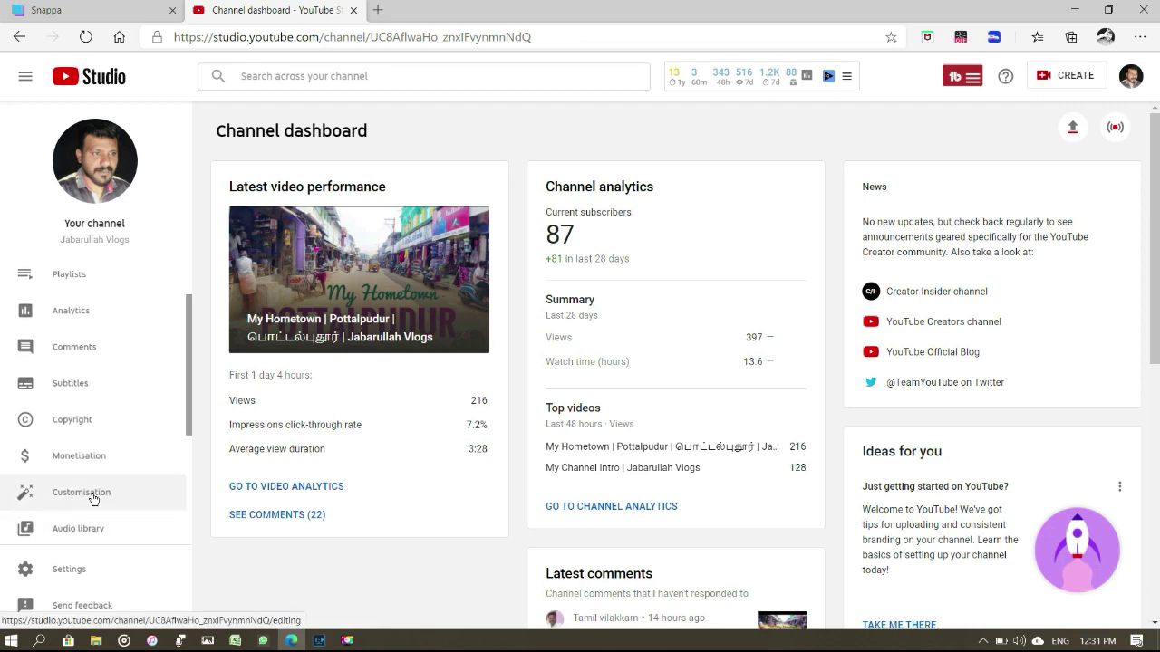
left_click(93, 497)
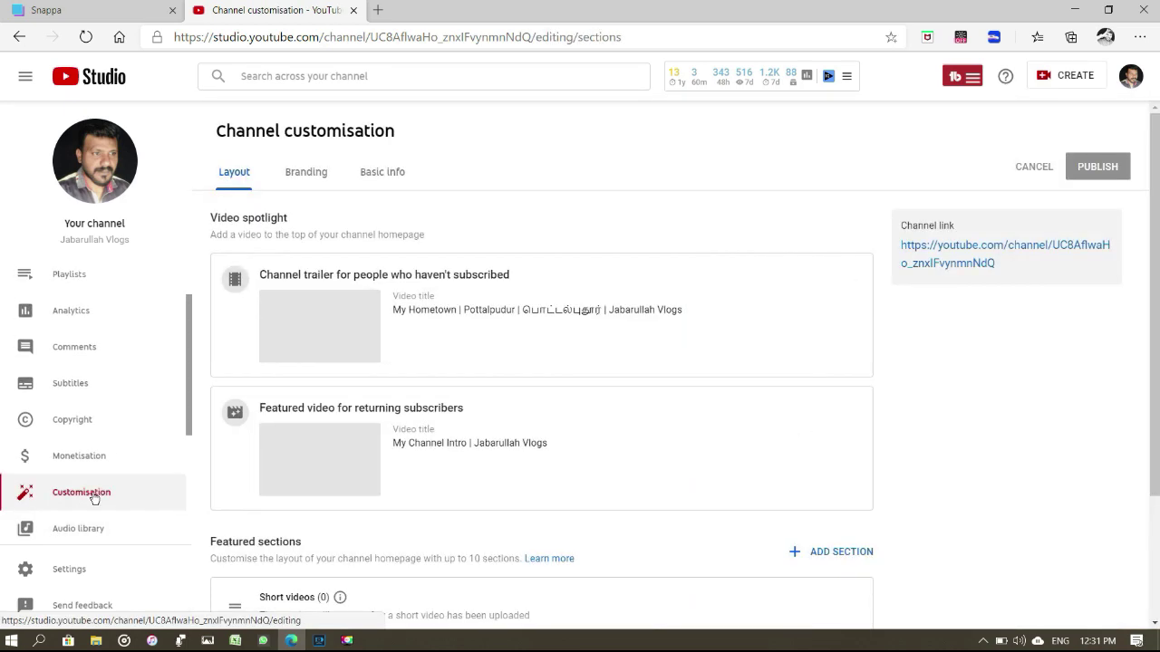
left_click(298, 181)
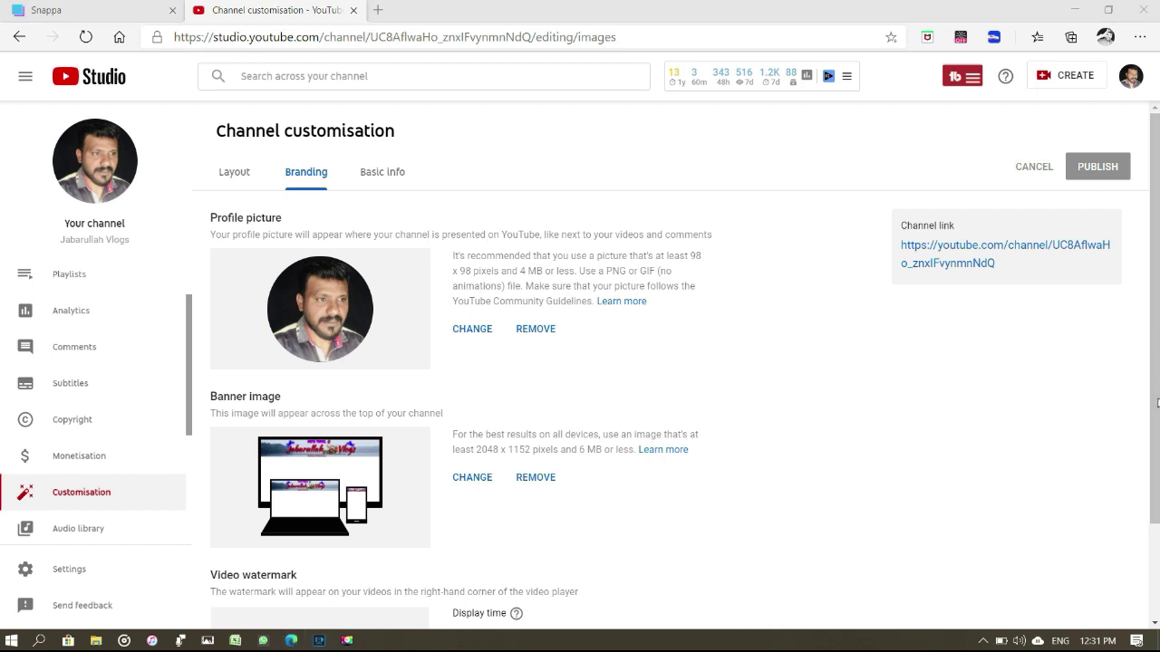
Load the JV Channel Art image as a replacement banner, preview its device areas and cancel the replacement
scroll(1155, 388, "down", 1)
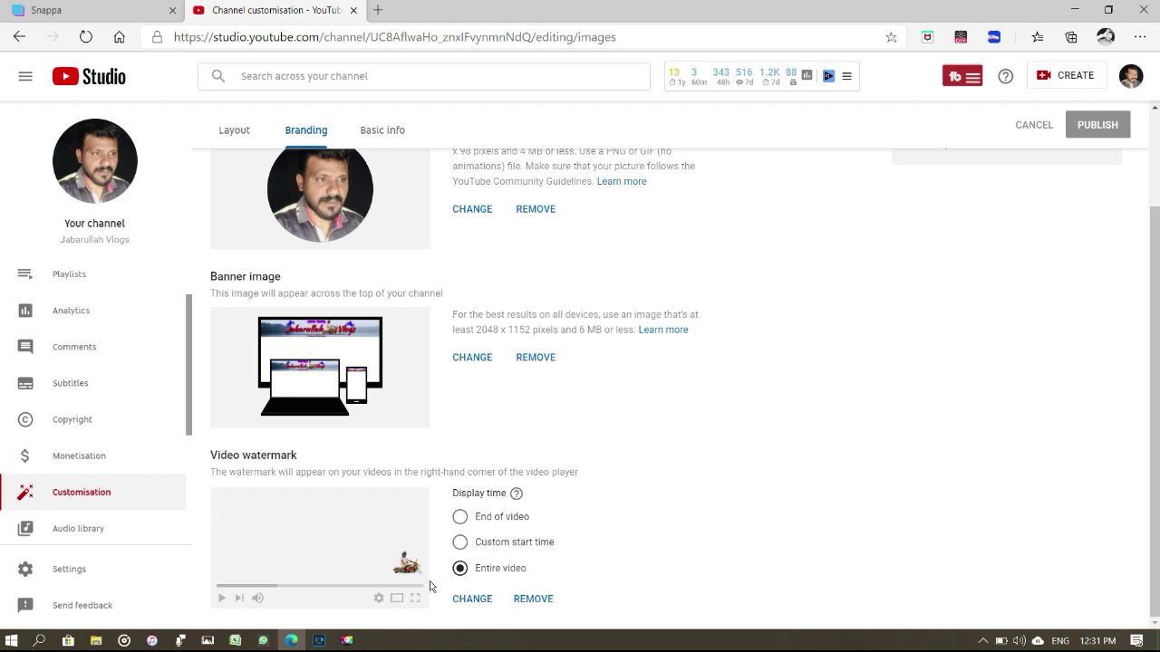
left_click(473, 361)
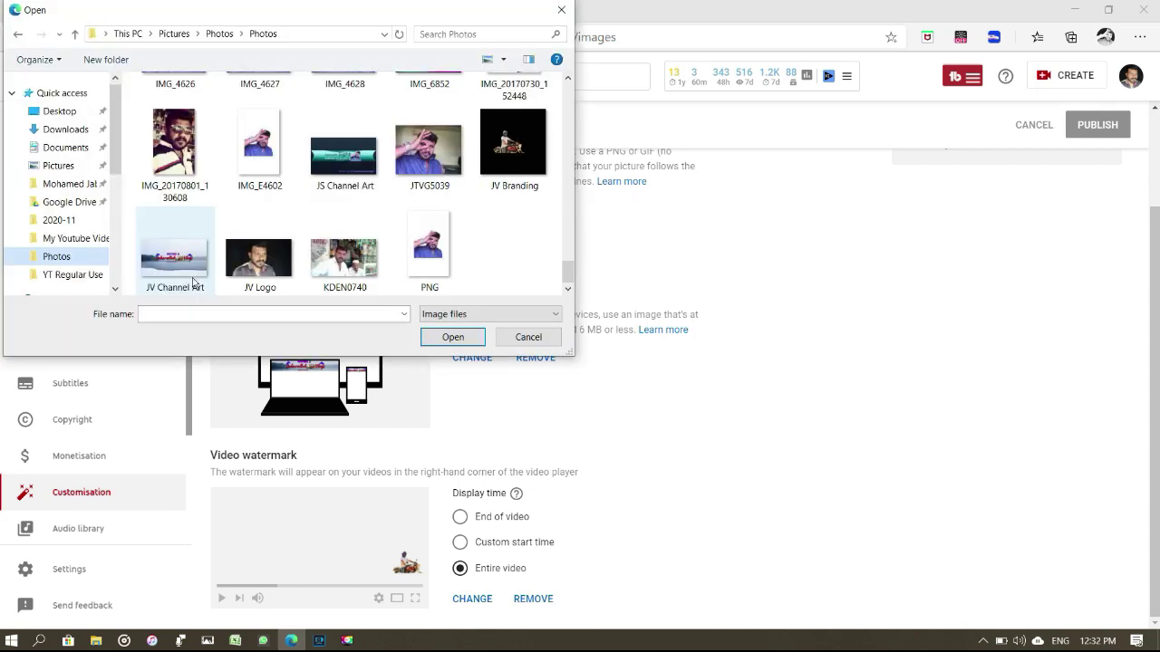
left_click(193, 283)
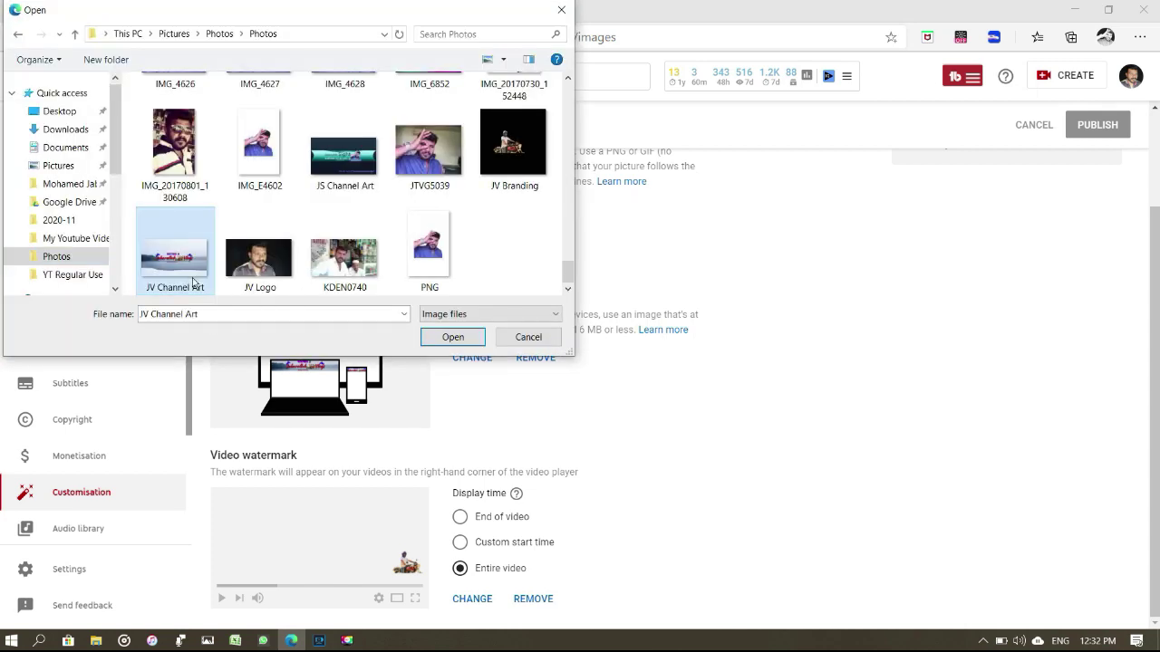
left_click(451, 337)
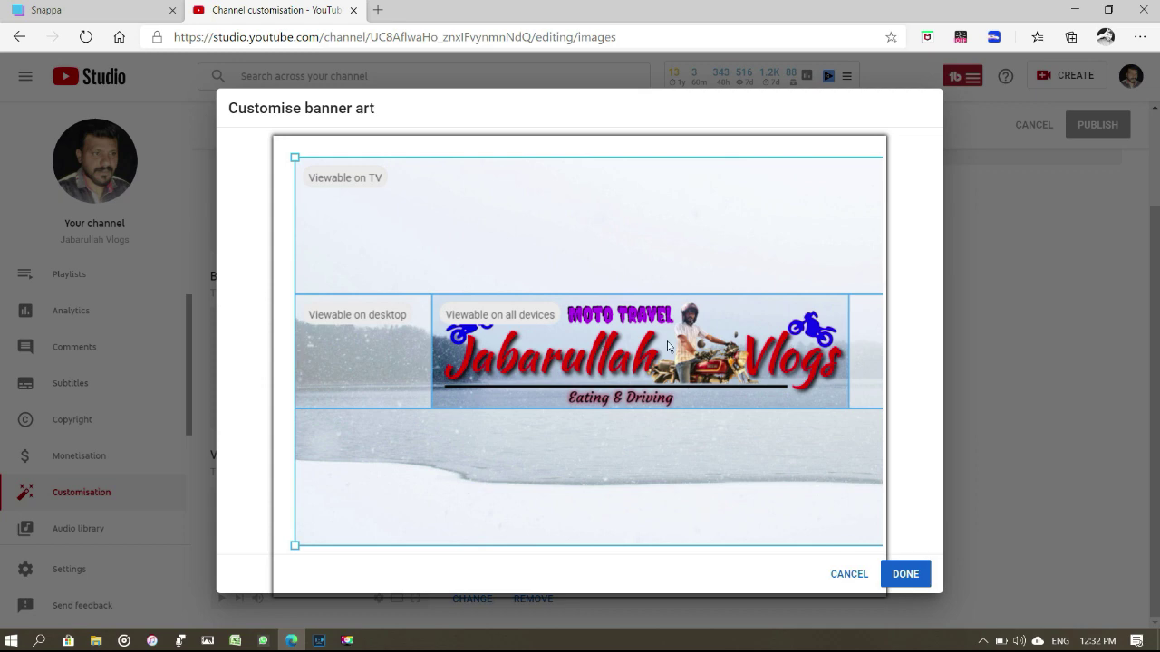
left_click(862, 582)
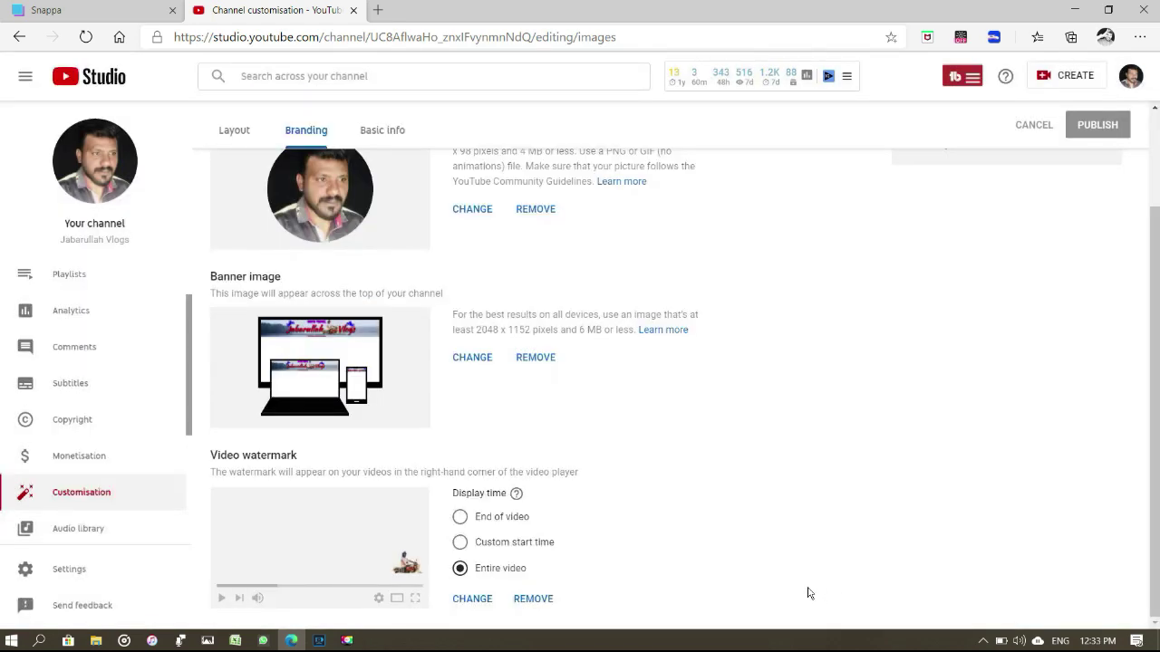